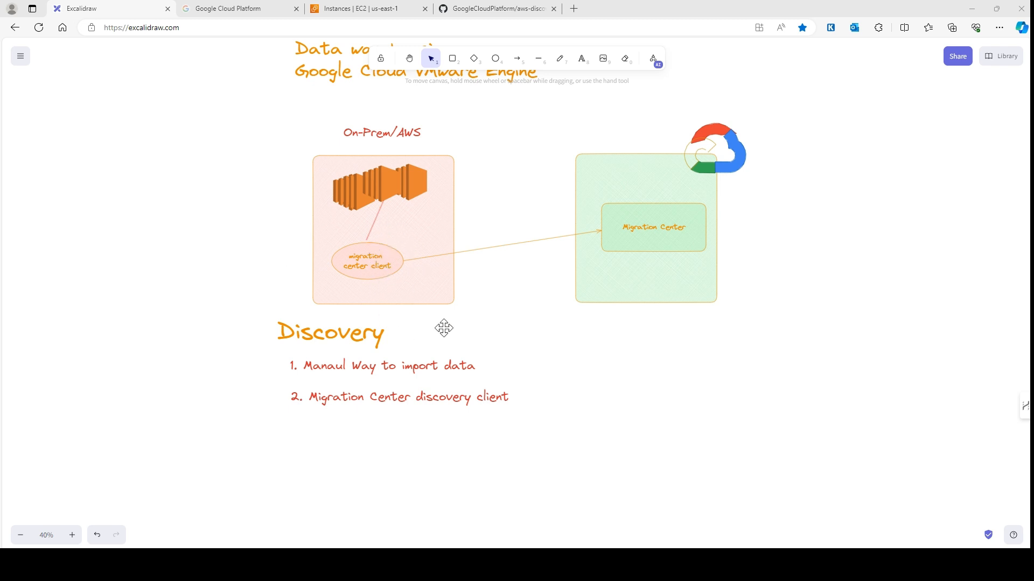
Step: Select the Discovery text block in Excalidraw, then switch to the aws-discovery-export GitHub repository
click(314, 367)
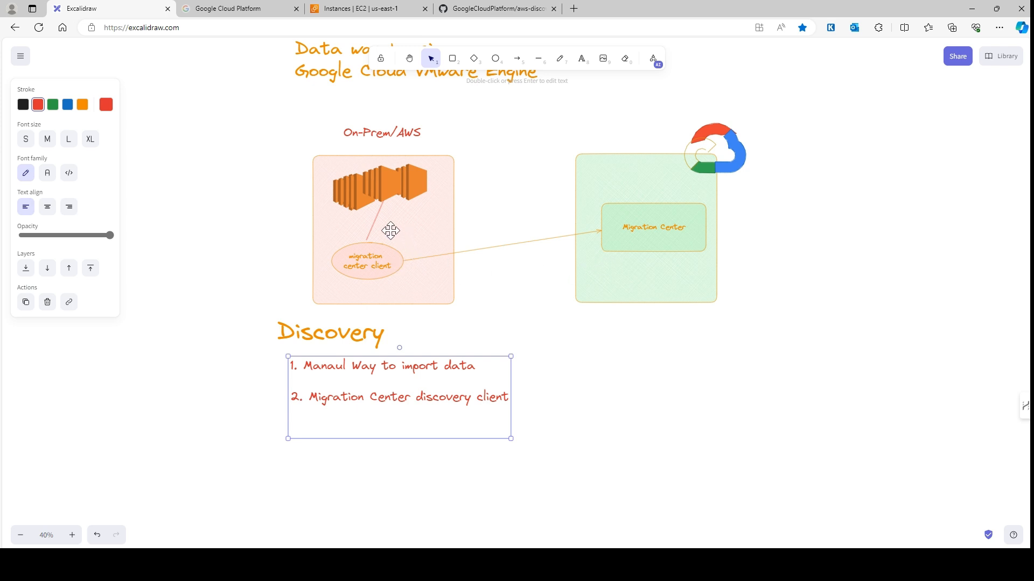
click(483, 7)
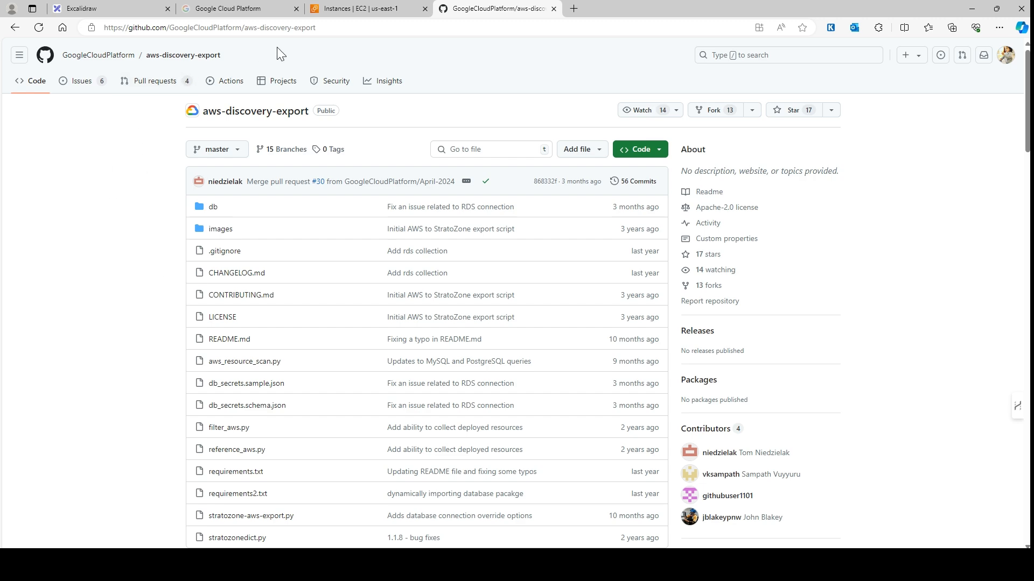
Step: Scroll the README down to the Stratozone AWS export usage steps and copy the git clone command
scroll(316, 189, down, 7)
scroll(346, 338, down, 1)
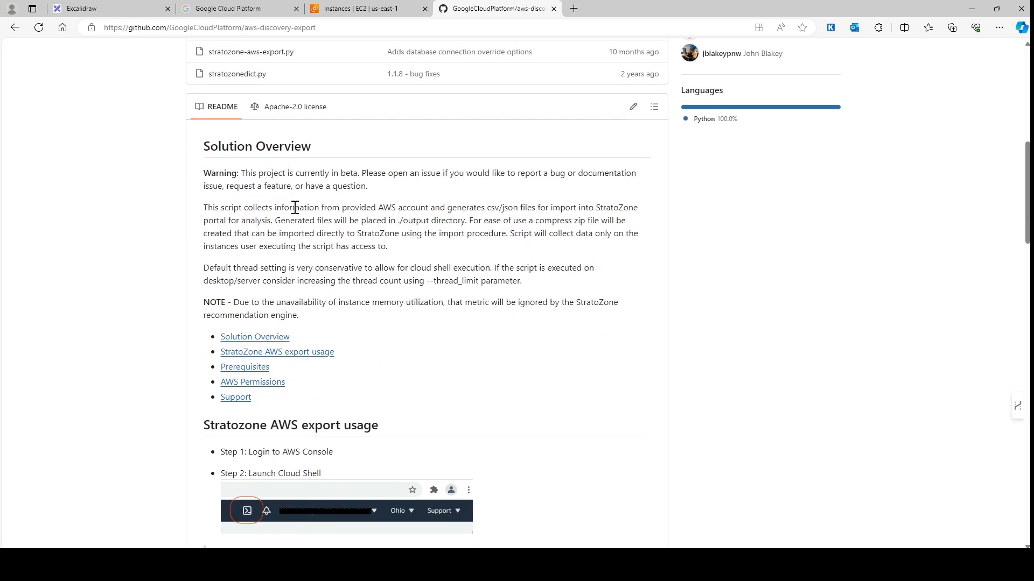
scroll(319, 250, down, 3)
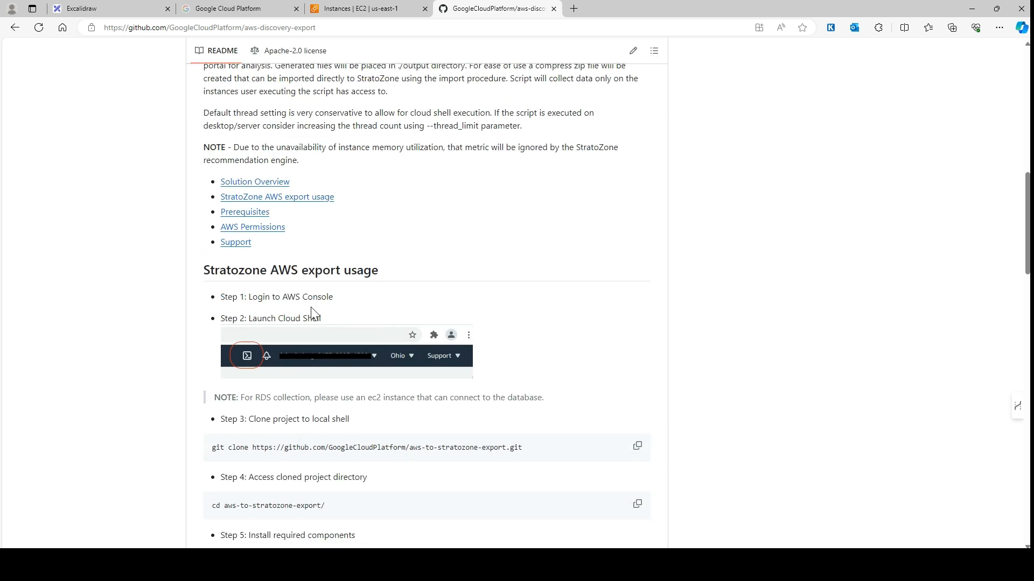
scroll(303, 320, down, 1)
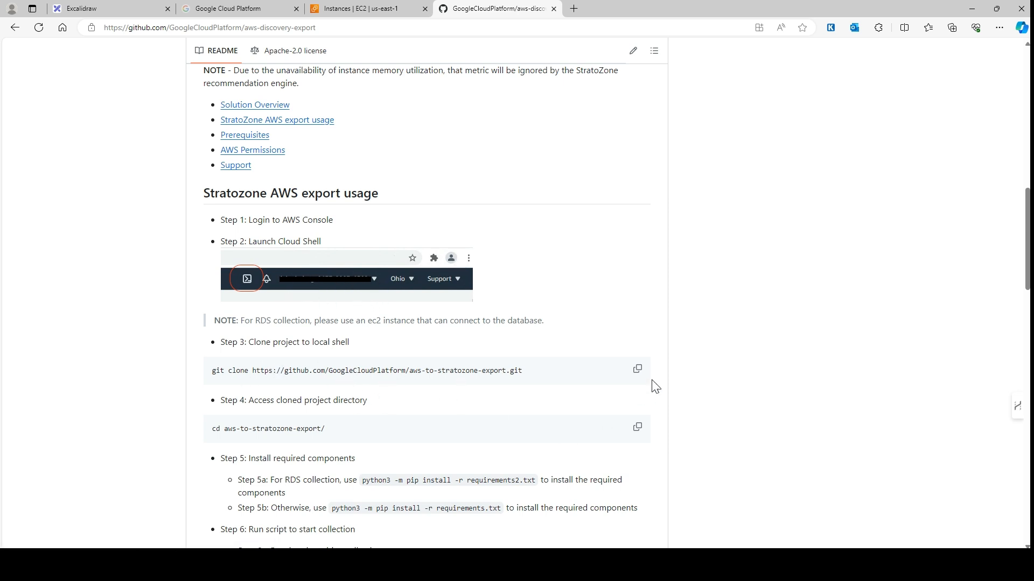
click(637, 369)
Step: Select all three stopped EC2 instances (windows-vm, web1, web2) and start them via Instance state
click(368, 8)
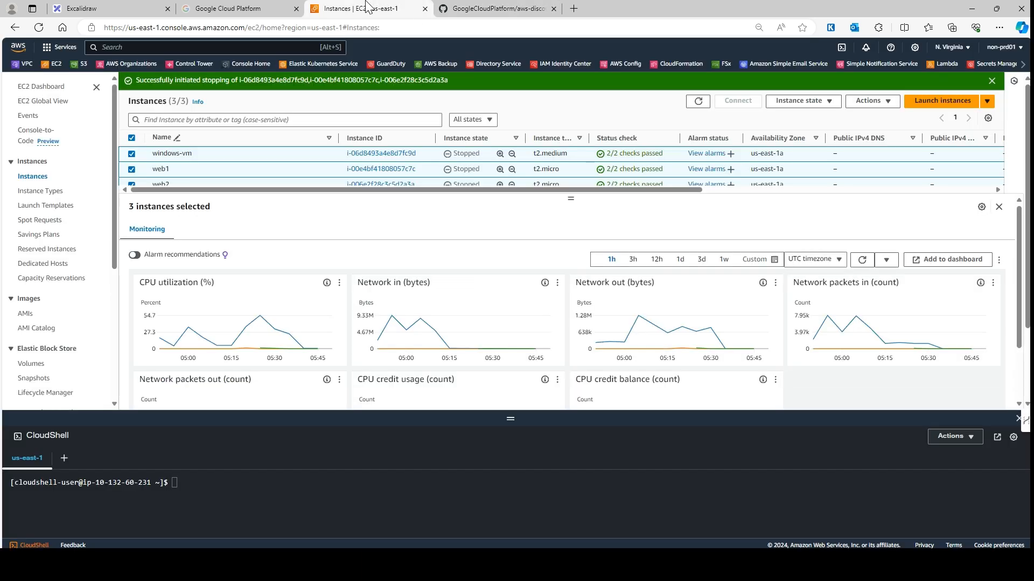
drag(509, 419, 511, 360)
click(131, 138)
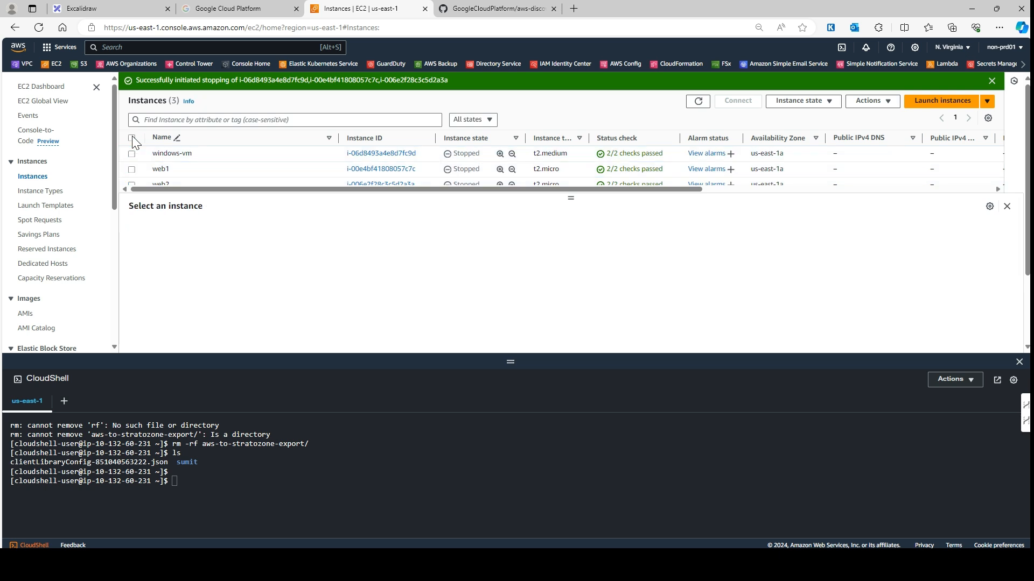
drag(570, 198, 570, 227)
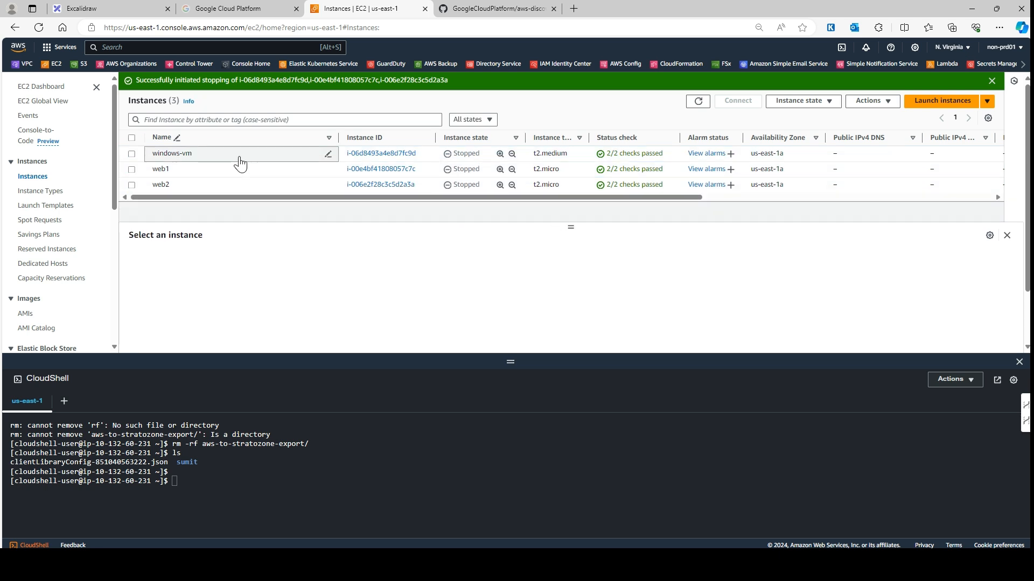
click(131, 139)
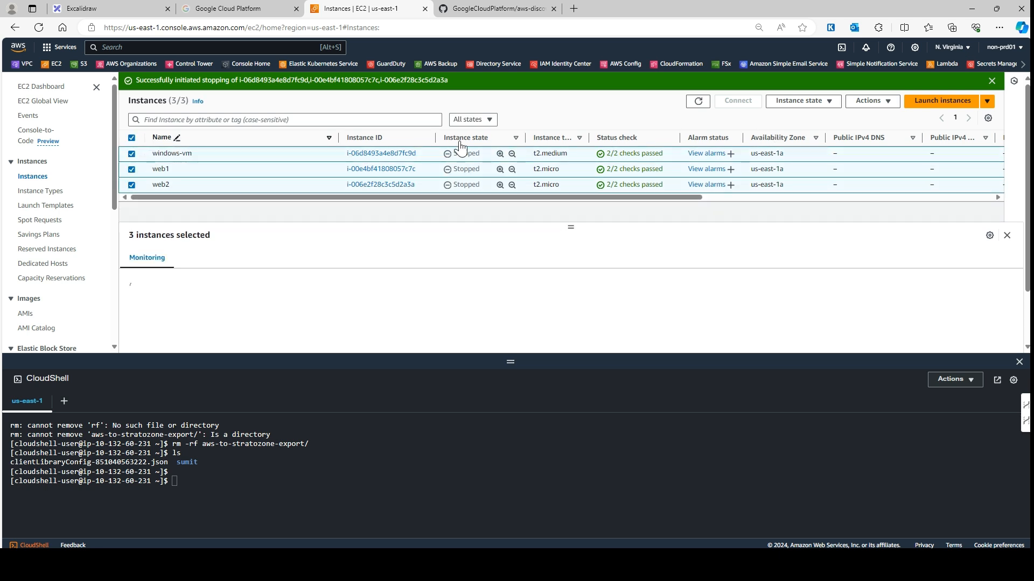
click(835, 102)
click(799, 132)
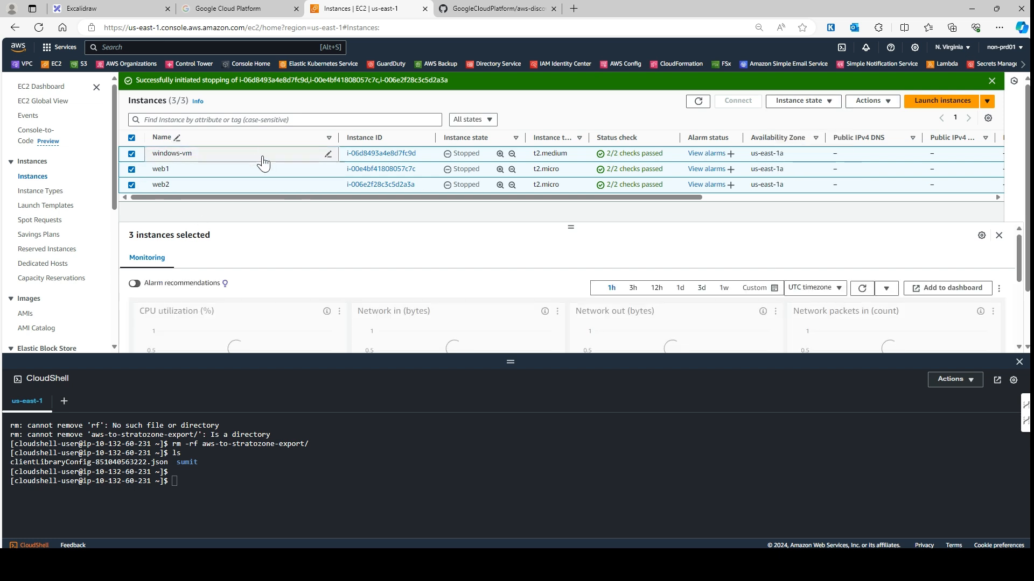
drag(512, 360, 510, 294)
click(388, 437)
Step: Paste and run the git clone command for aws-to-stratozone-export in CloudShell
key(ctrl+l)
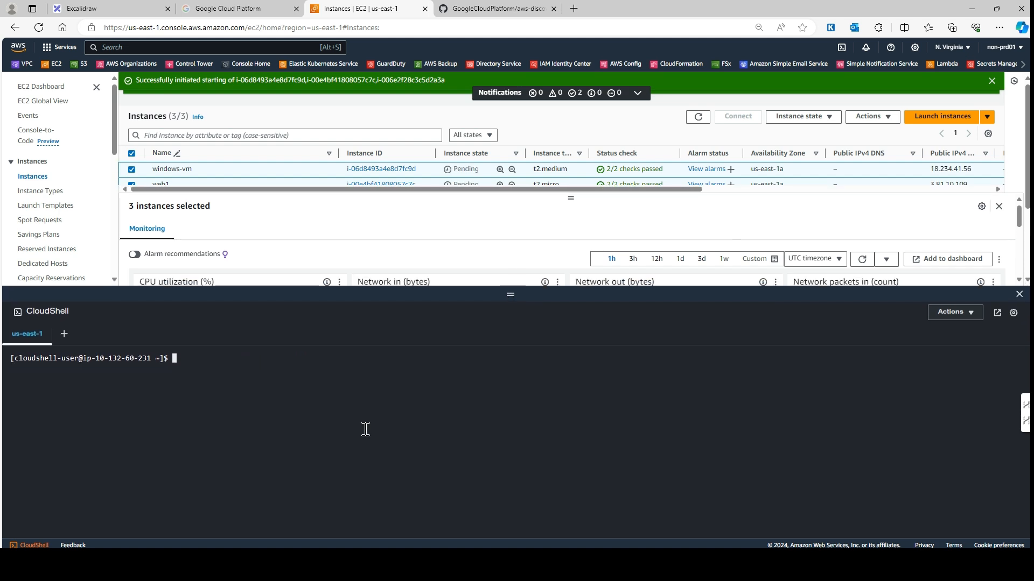
text(git)
key(ctrl+v)
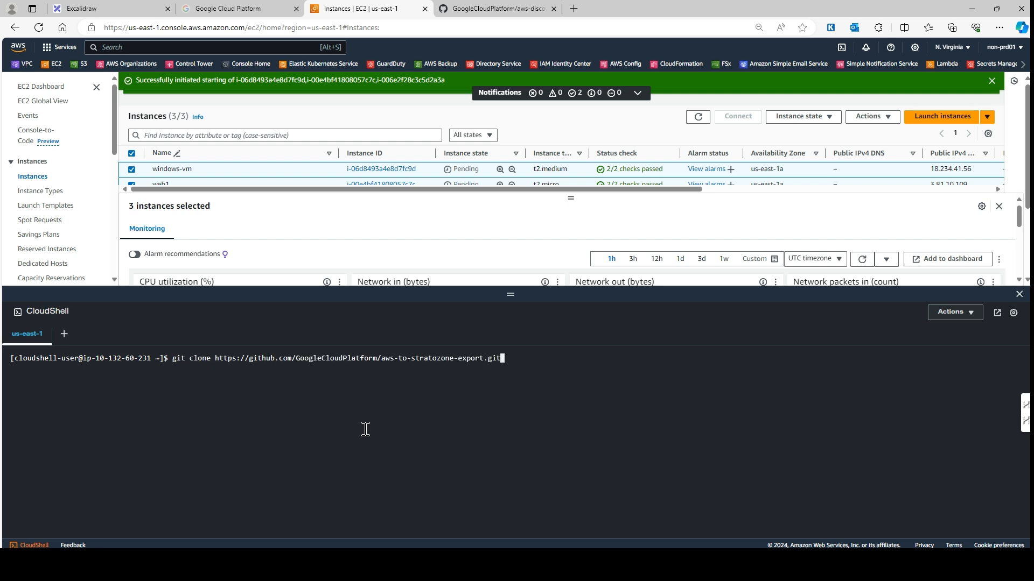
key(Return)
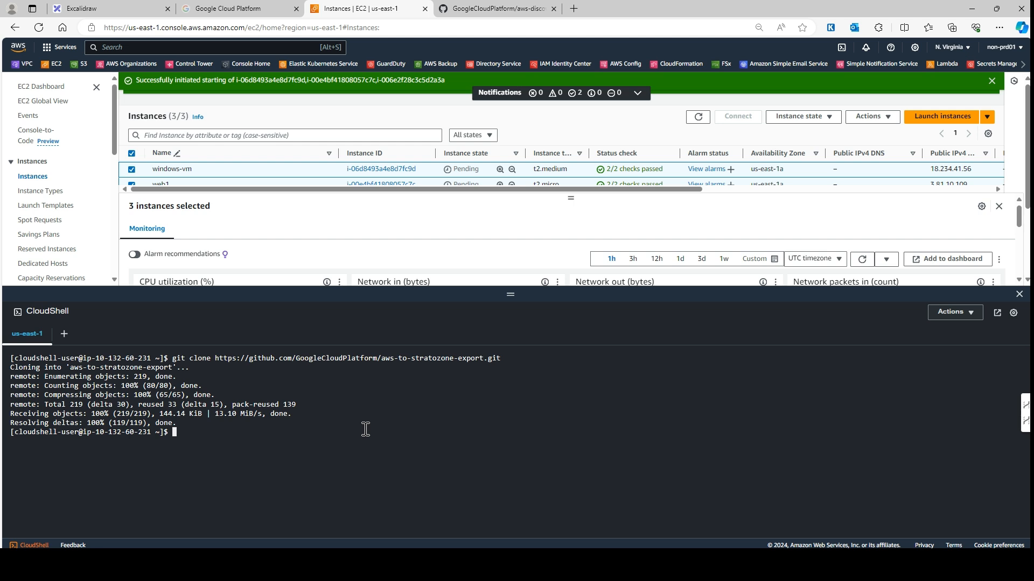
Step: List the home directory, cd into aws-to-stratozone-export/, and list its files
key(ctrl+l)
text(c)
key(BackSpace)
text(ls)
key(Return)
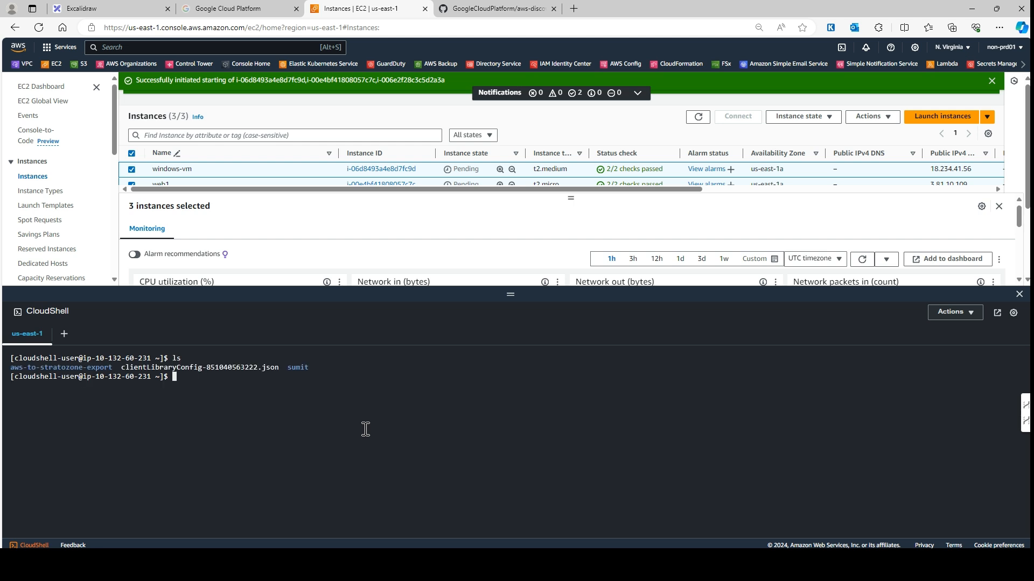
text(cd aw)
key(Tab)
key(Return)
text(ls)
key(Return)
key(ctrl+l)
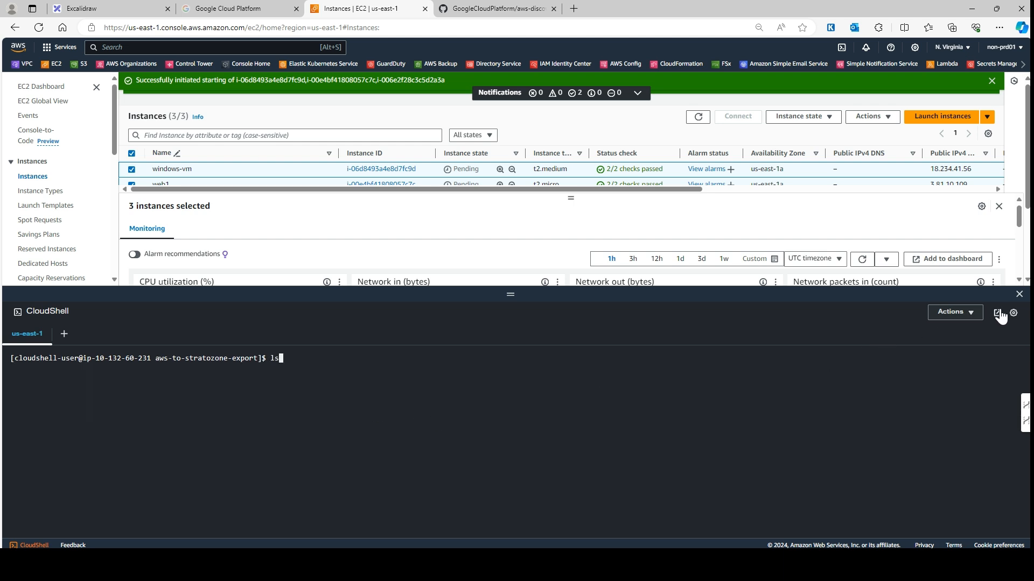
Step: Set the CloudShell terminal font size to Large in Preferences
click(1012, 314)
click(380, 435)
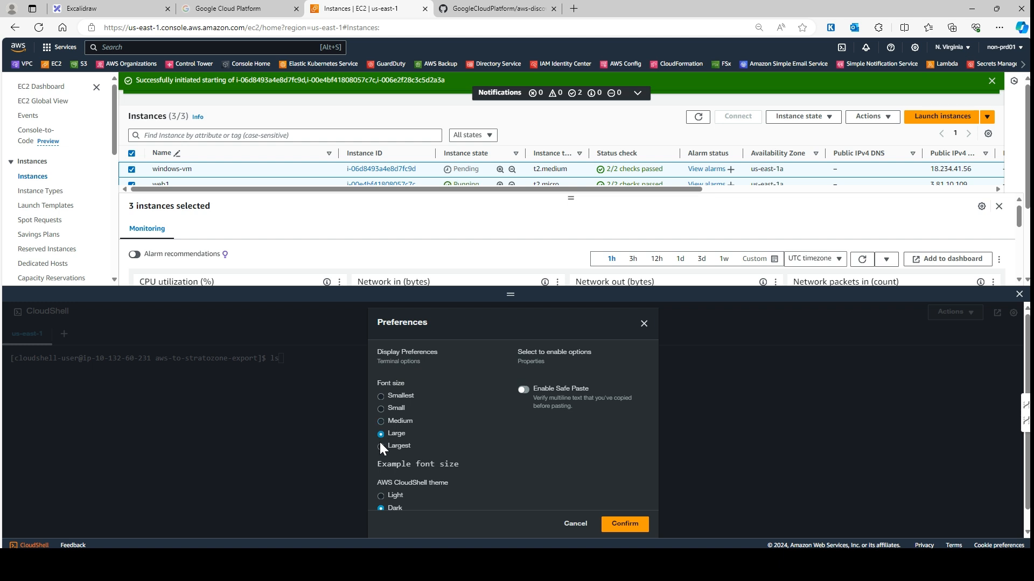
click(626, 525)
drag(507, 299, 510, 250)
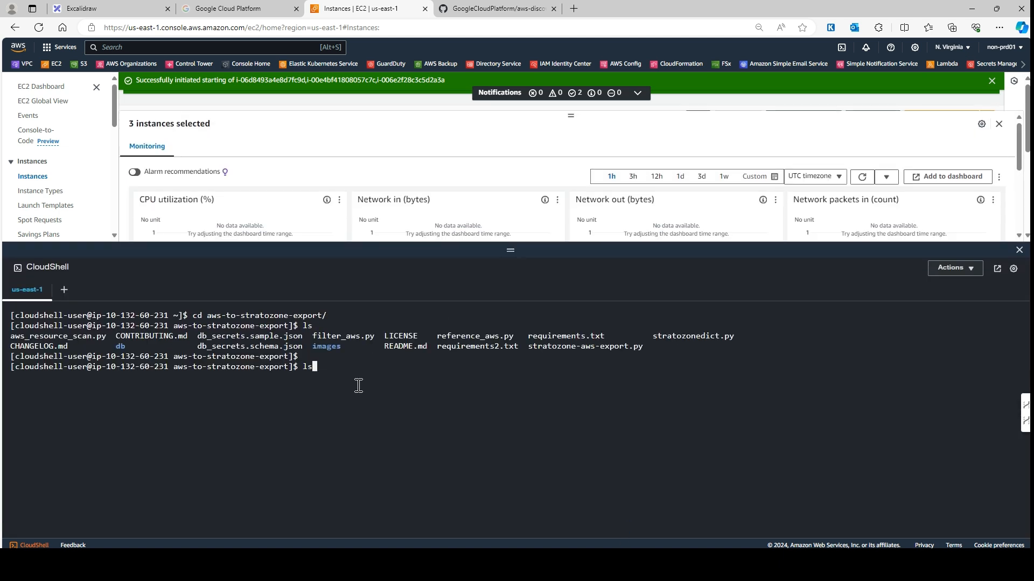
Step: Copy the pip install -r requirements.txt command from the README into the CloudShell prompt
click(498, 9)
scroll(382, 377, down, 3)
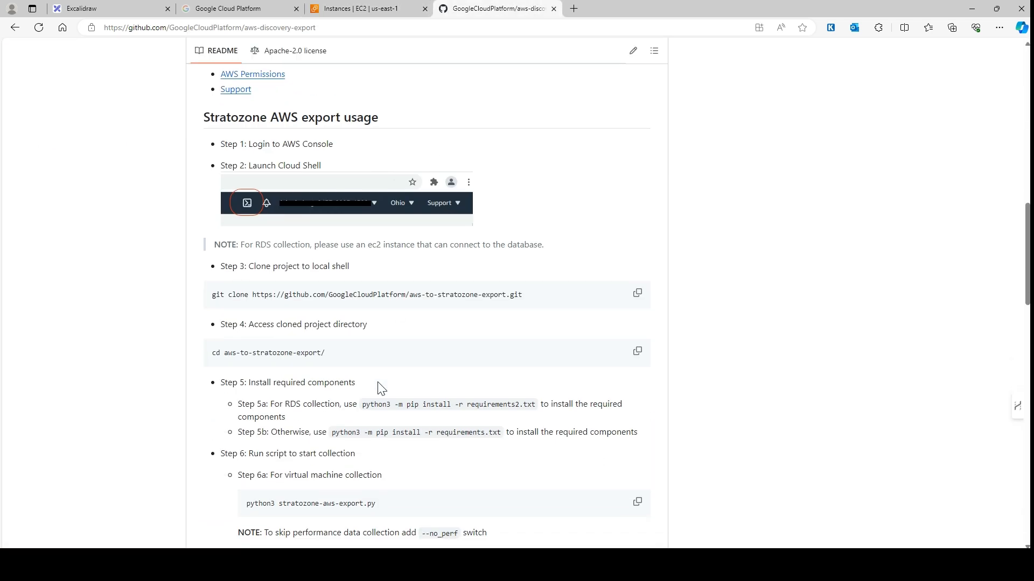
scroll(380, 387, down, 1)
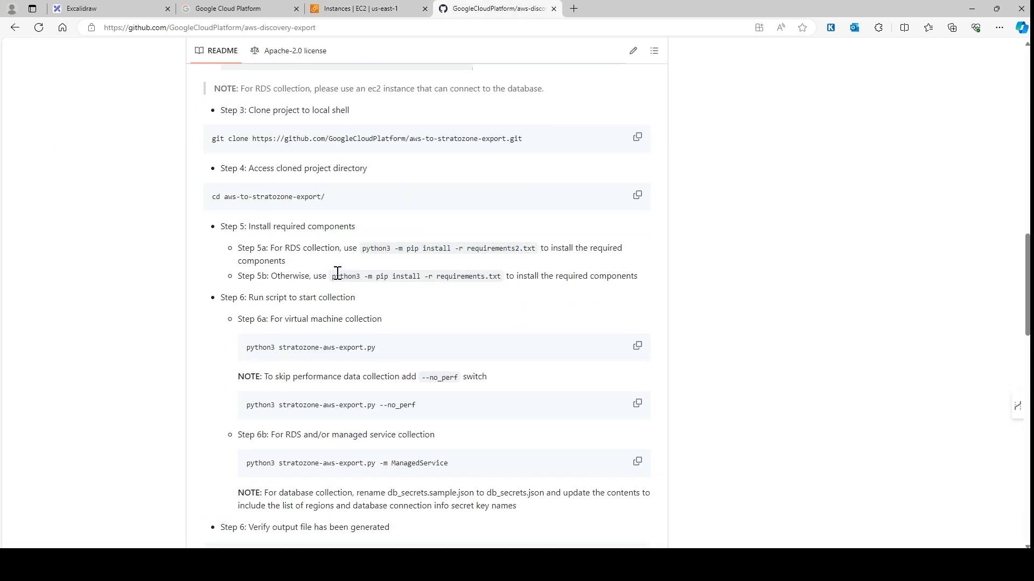
drag(329, 277, 503, 285)
key(ctrl+c)
key(ctrl+shift+Tab)
key(ctrl+v)
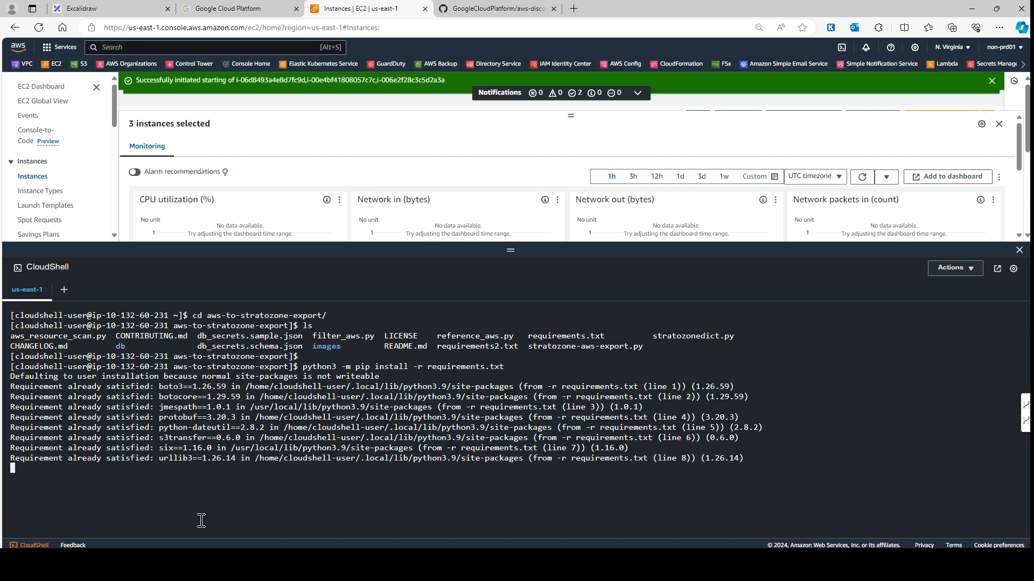
Step: Copy the python3 stratozone-aws-export.py command from the README and run it in CloudShell
click(494, 7)
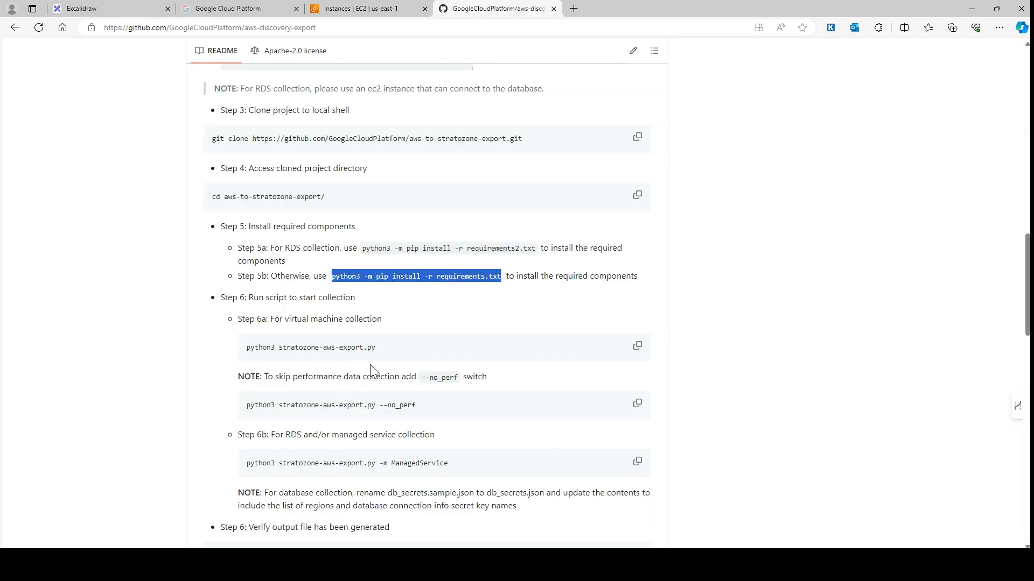
click(638, 346)
click(347, 7)
key(ctrl+l)
key(ctrl+v)
key(Return)
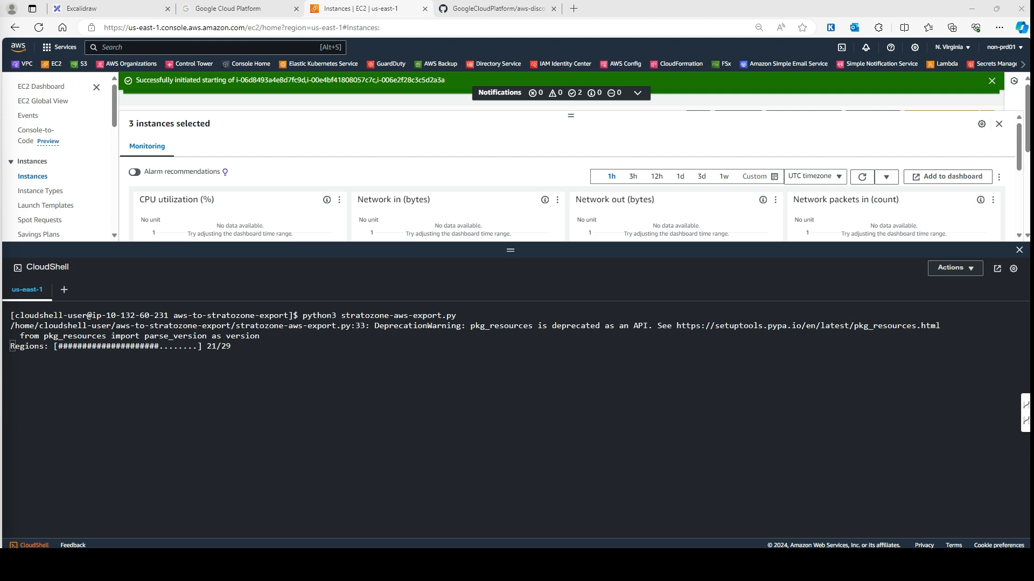
Step: Review the finished export output and select the vm-aws-import-files.zip file name
click(425, 447)
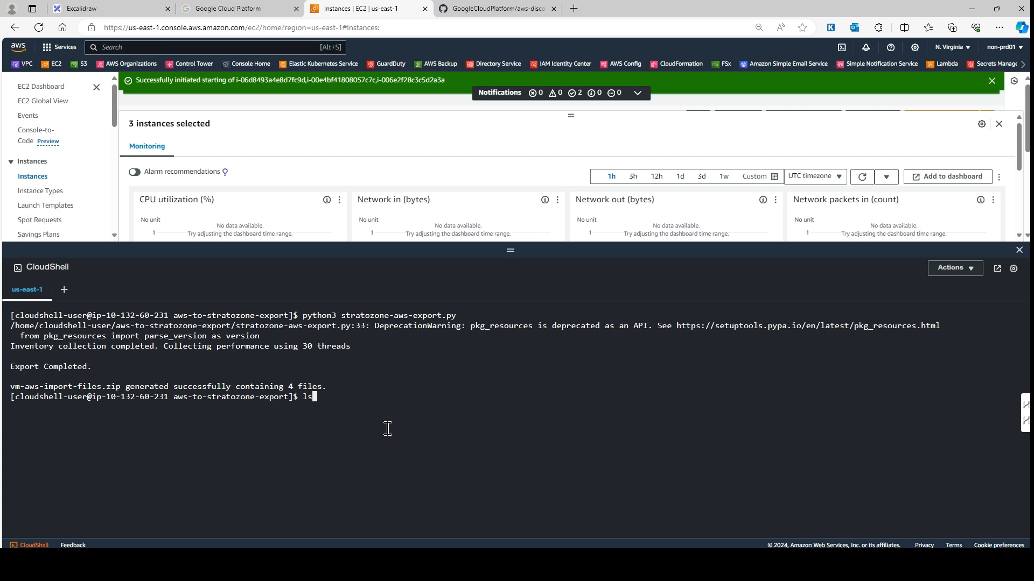
key(Return)
drag(815, 423, 705, 421)
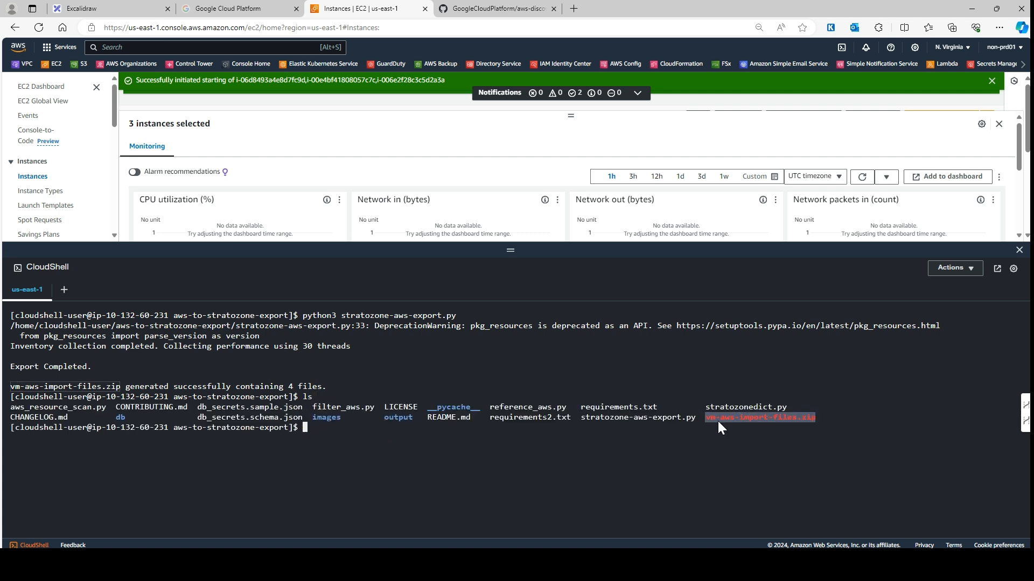
Step: Run the README's ls ./*.zip command in CloudShell to confirm the archive exists
click(505, 7)
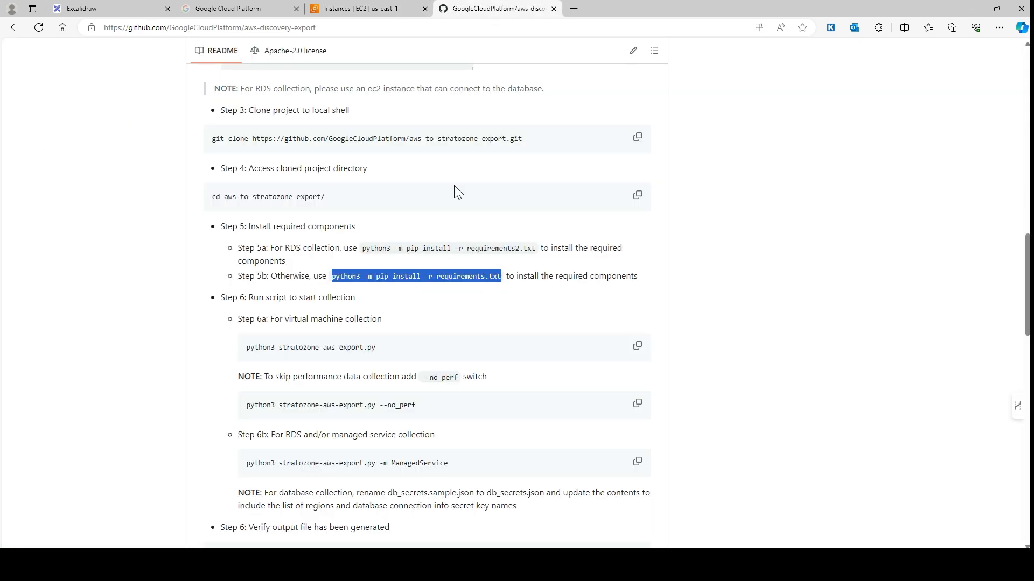
scroll(391, 463, down, 10)
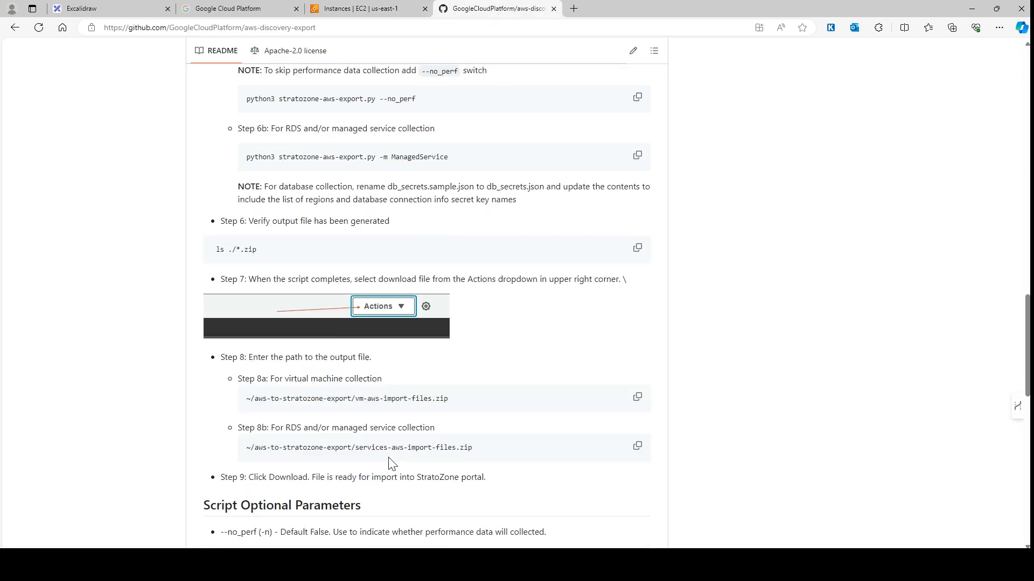
scroll(333, 350, down, 9)
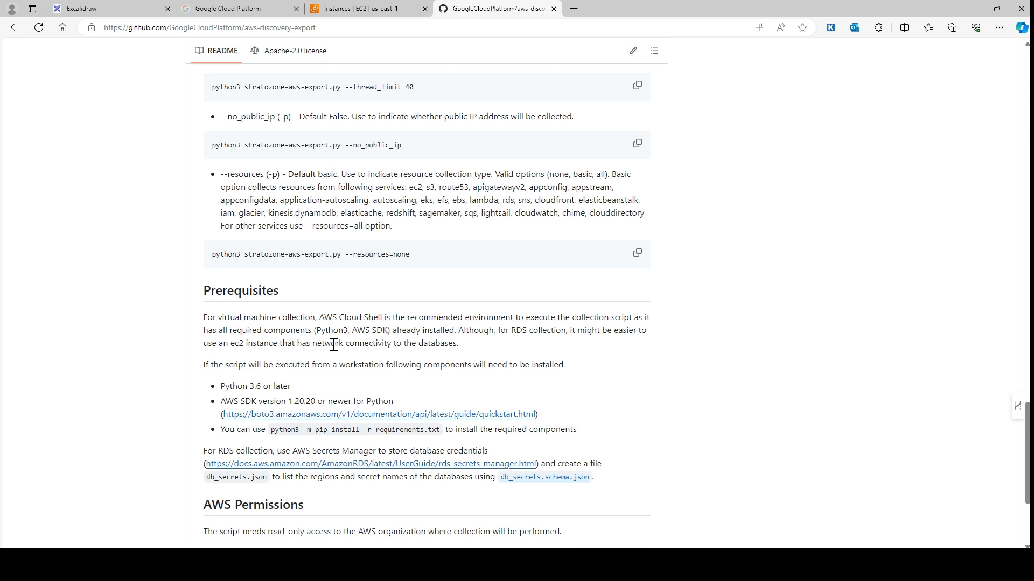
scroll(334, 347, up, 16)
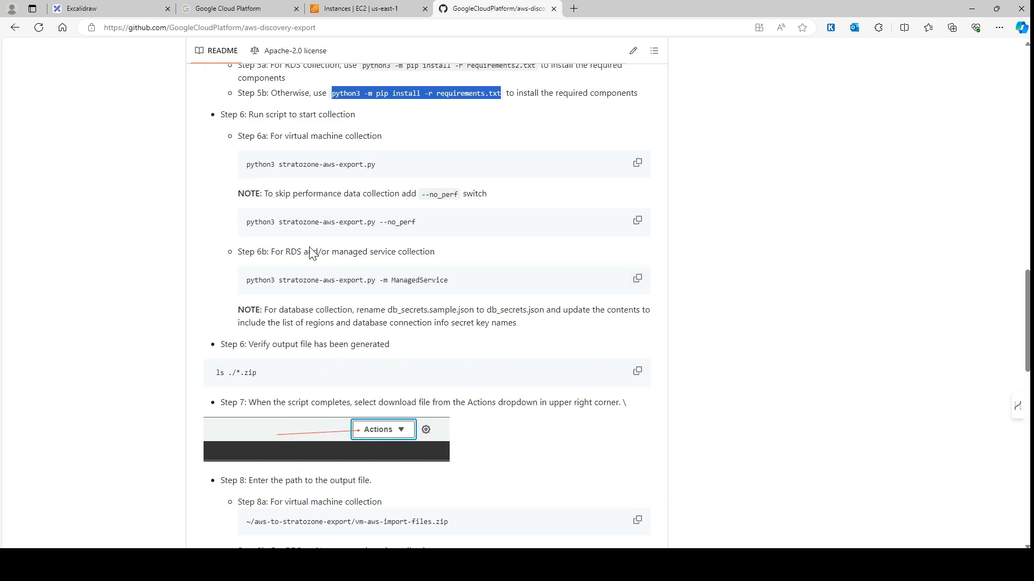
click(638, 372)
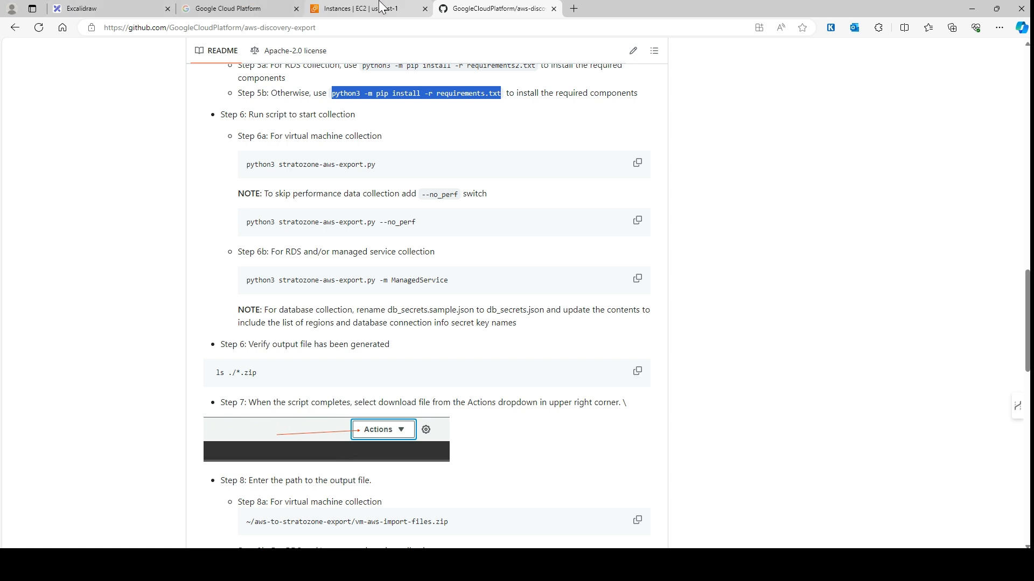
click(346, 6)
key(ctrl+v)
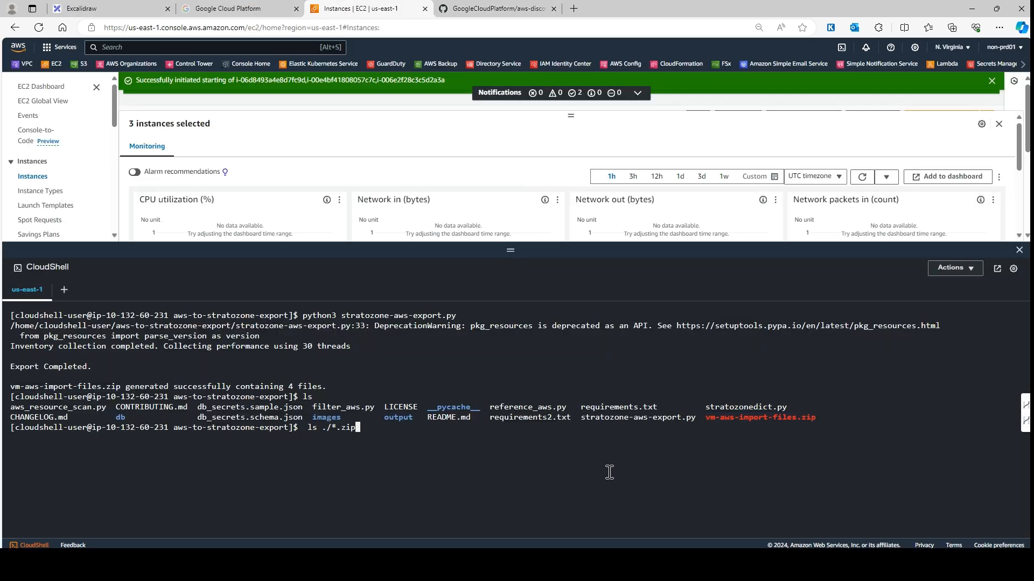
key(Return)
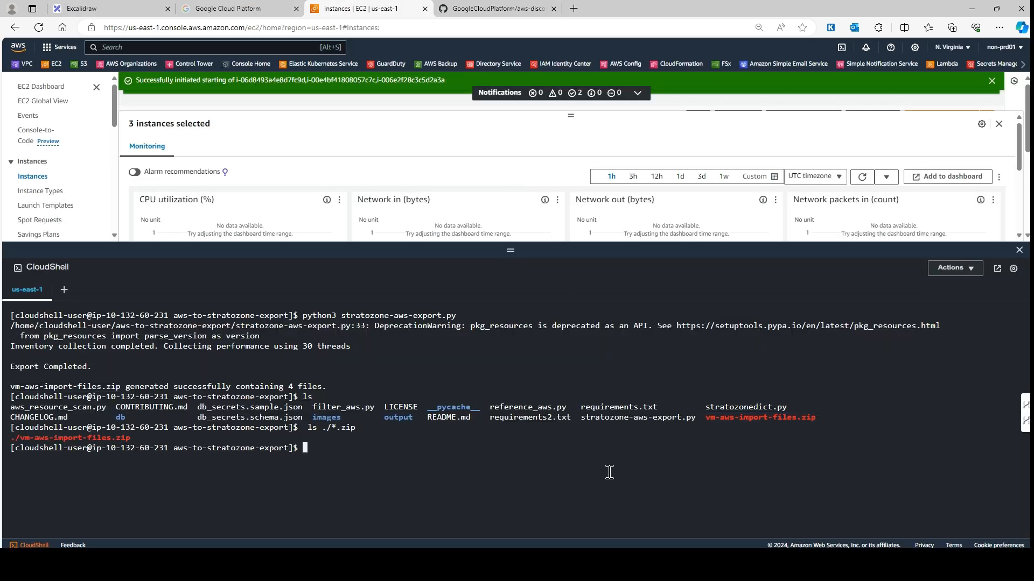
Step: Cancel an accidental file upload and copy the Step 8a zip file path from the README
click(947, 272)
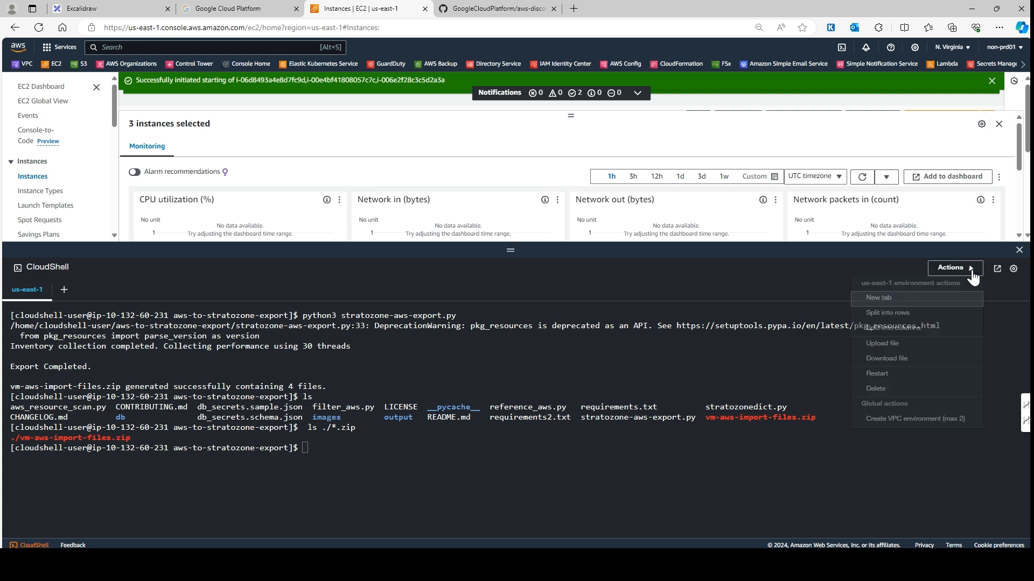
click(894, 344)
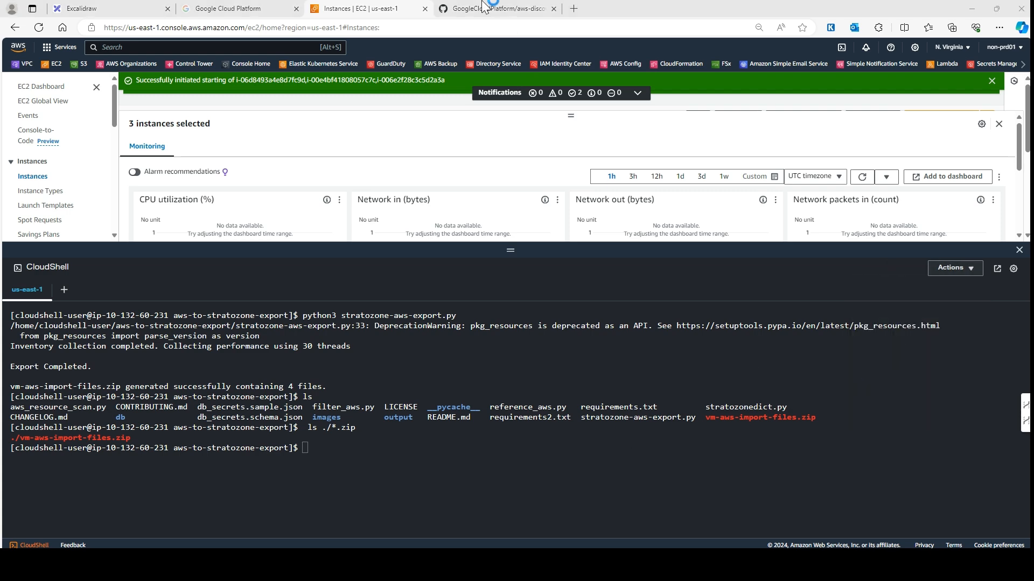
click(991, 540)
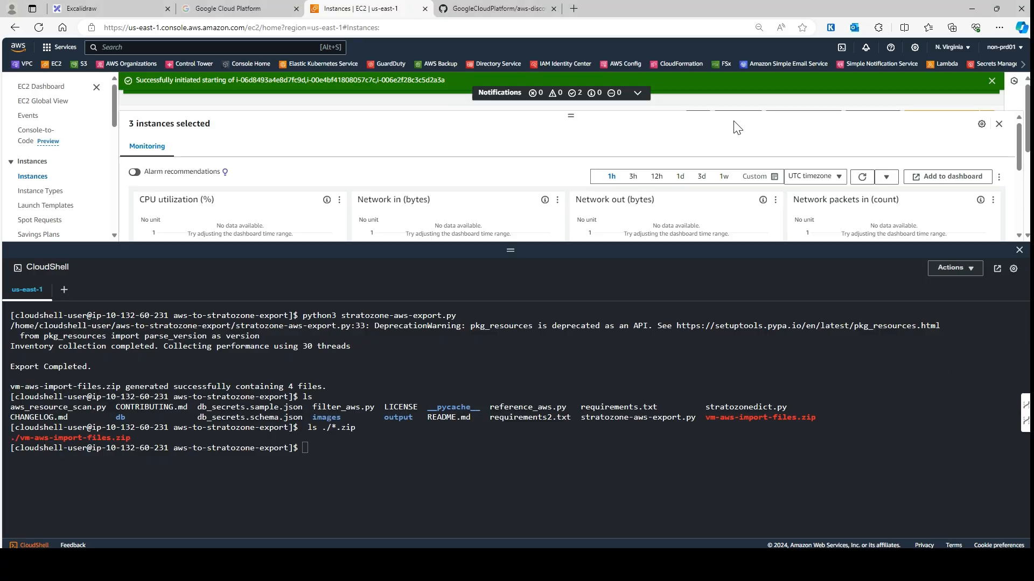
click(460, 8)
scroll(262, 311, down, 3)
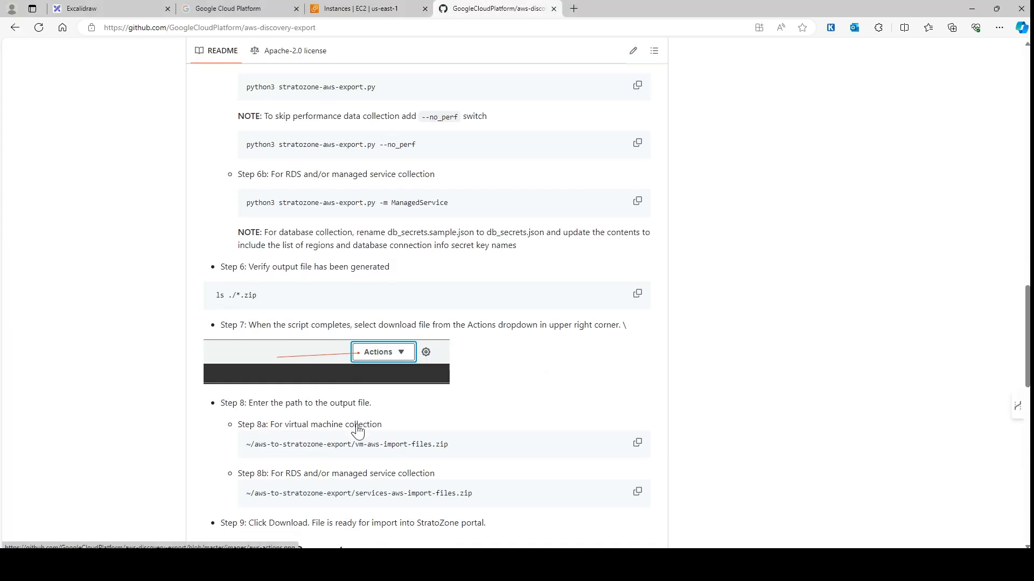
click(637, 366)
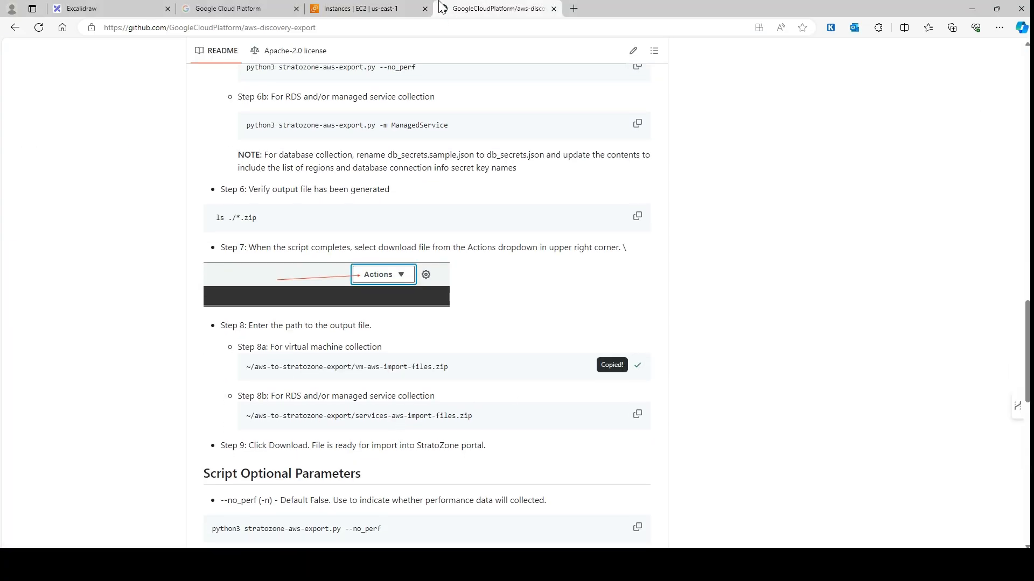
Step: Download vm-aws-import-files.zip from CloudShell through Actions > Download file using the pasted path
click(362, 6)
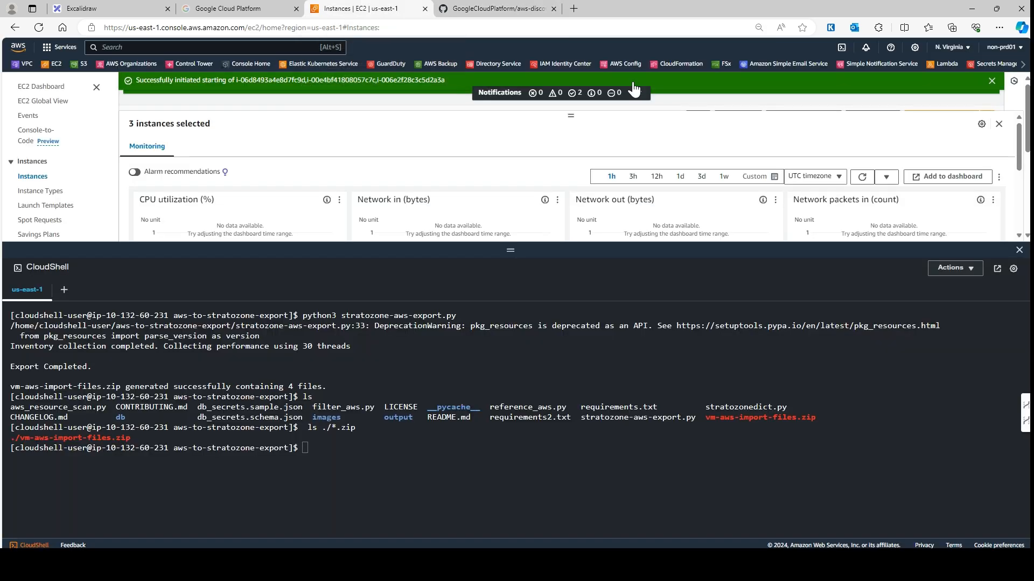
click(955, 268)
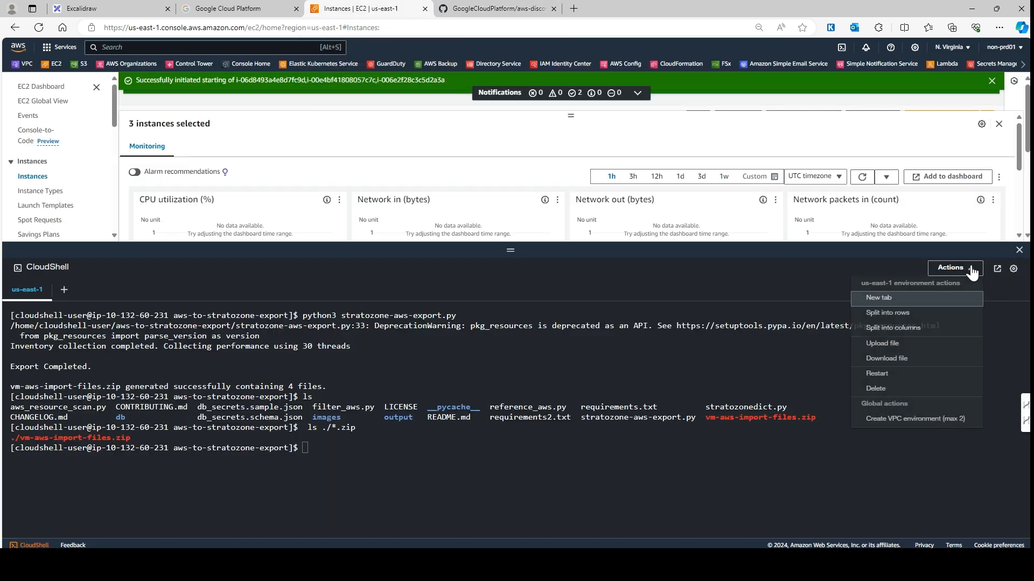
click(892, 364)
click(450, 414)
key(ctrl+v)
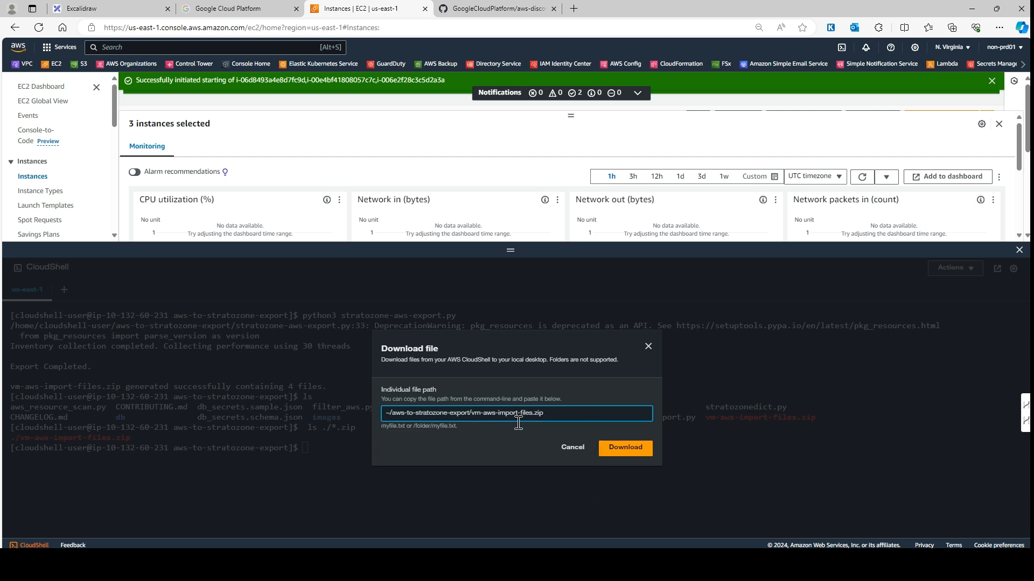
click(625, 447)
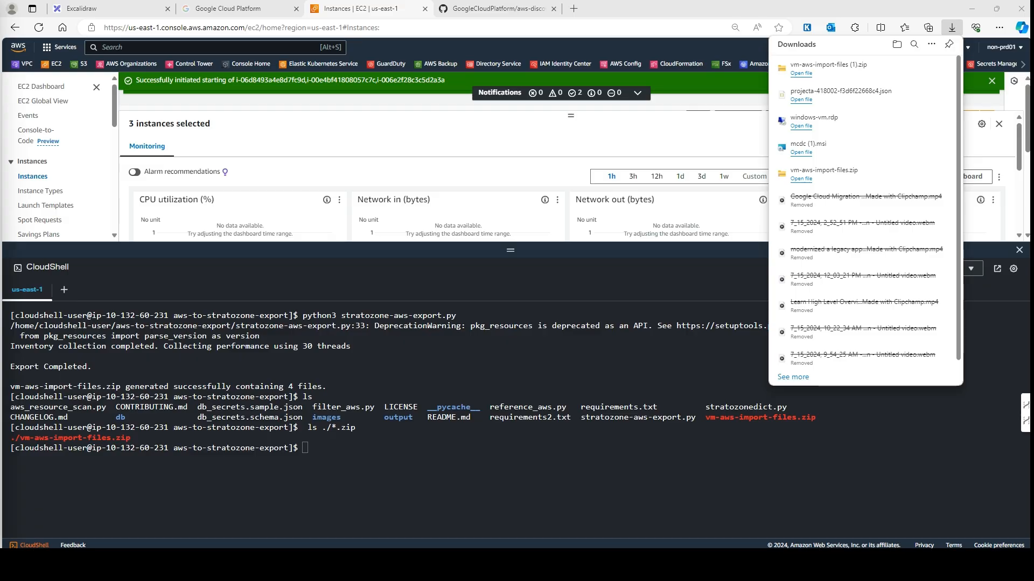
drag(251, 166, 609, 166)
Step: Extract all from vm-aws-import-files (1).zip in Downloads, then close the extracted CSV folder
double_click(609, 166)
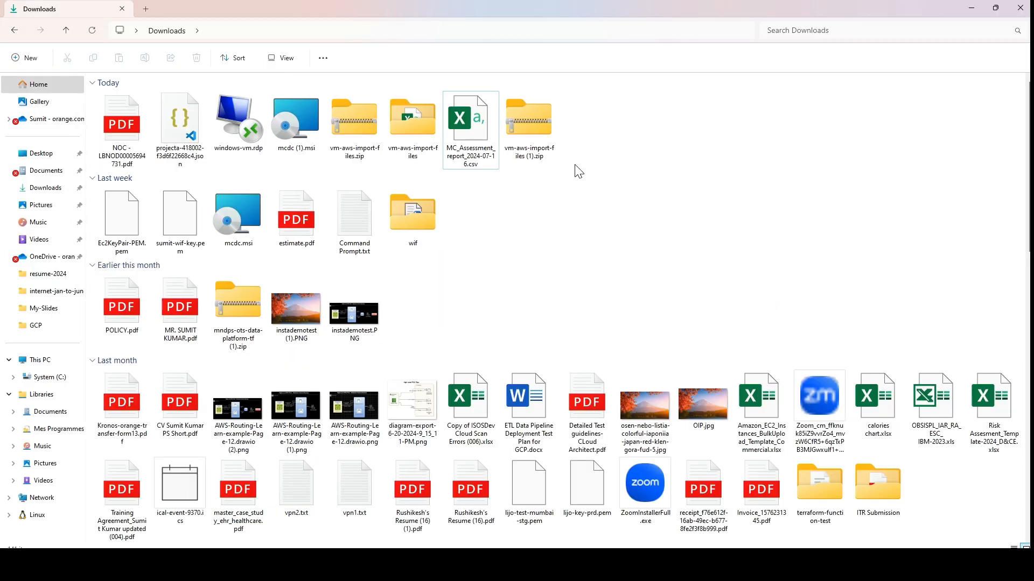
click(534, 124)
right_click(534, 124)
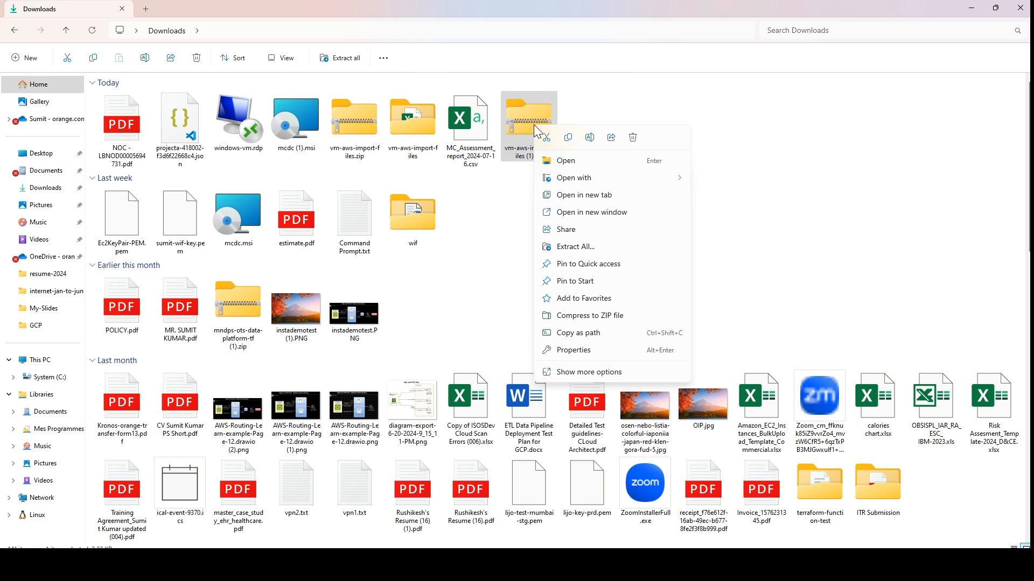
click(591, 249)
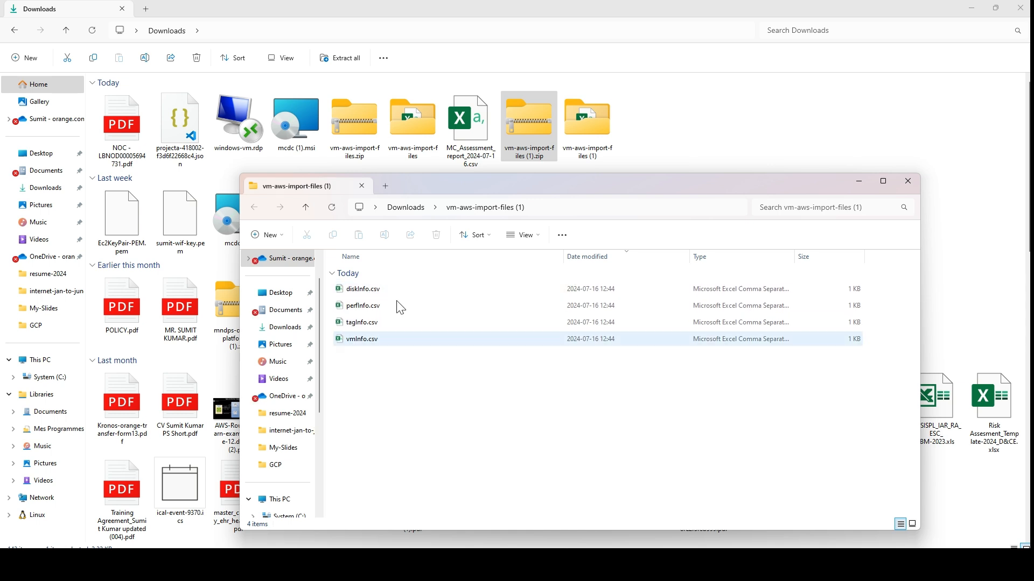
double_click(648, 186)
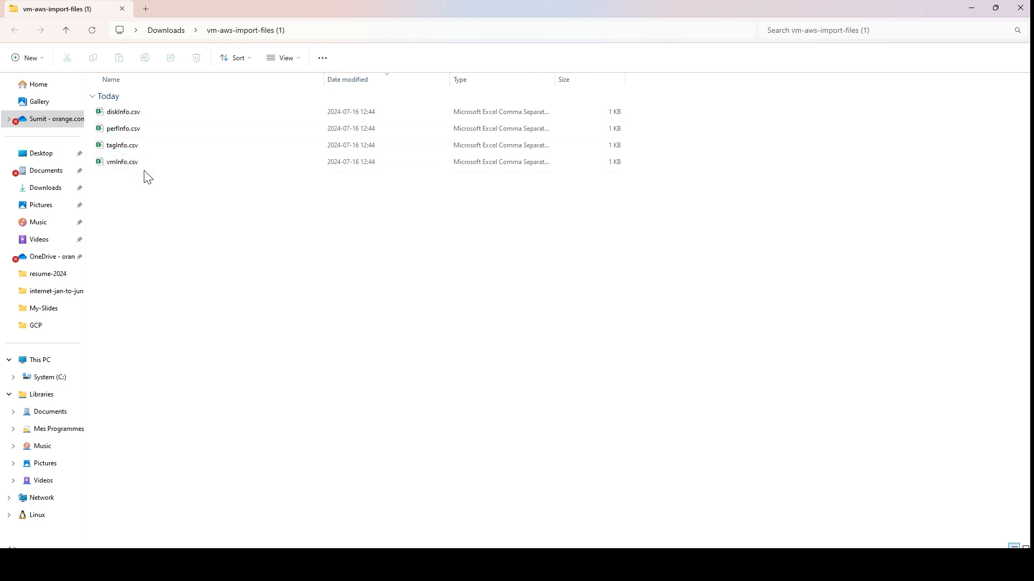
click(1020, 7)
Step: Finish the Google Cloud sign-in with the account password and open the Migration Center Summary page
click(969, 9)
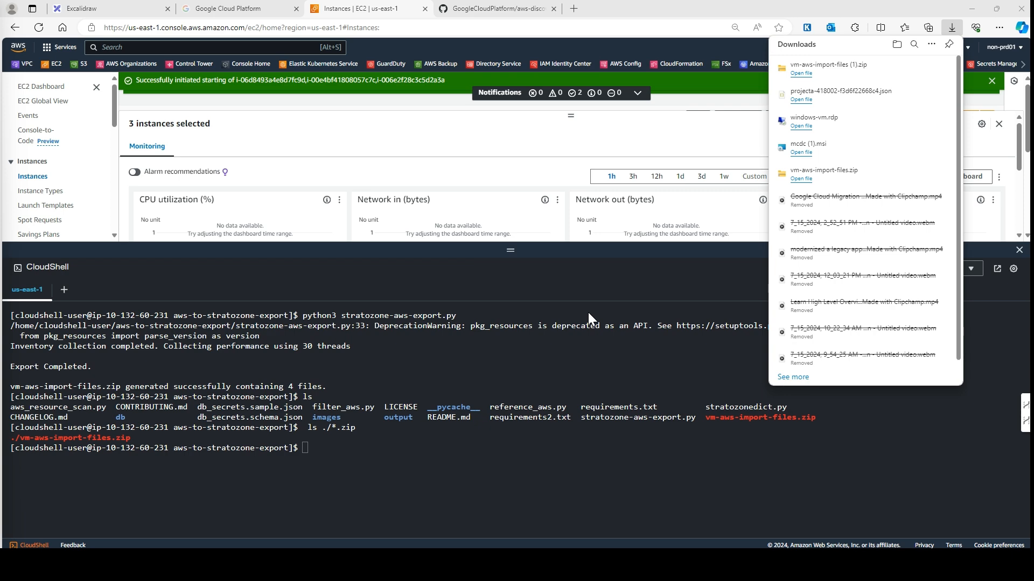
drag(509, 248, 520, 372)
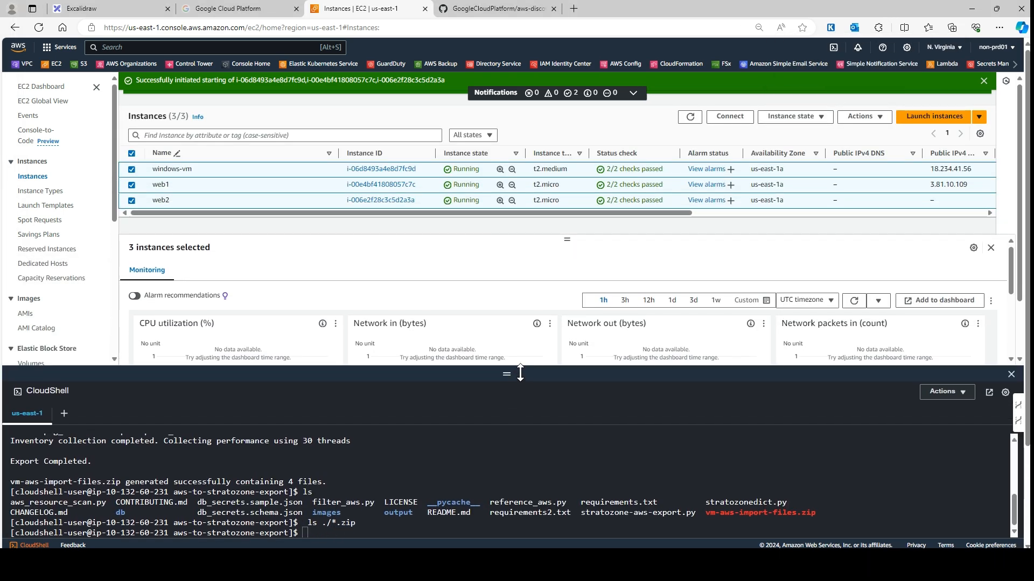
click(231, 8)
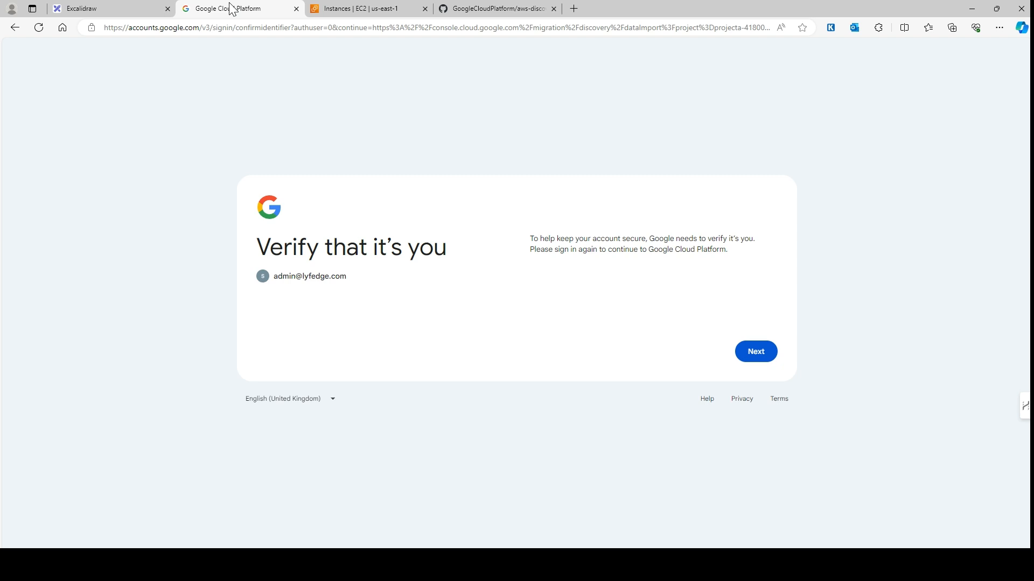
click(770, 360)
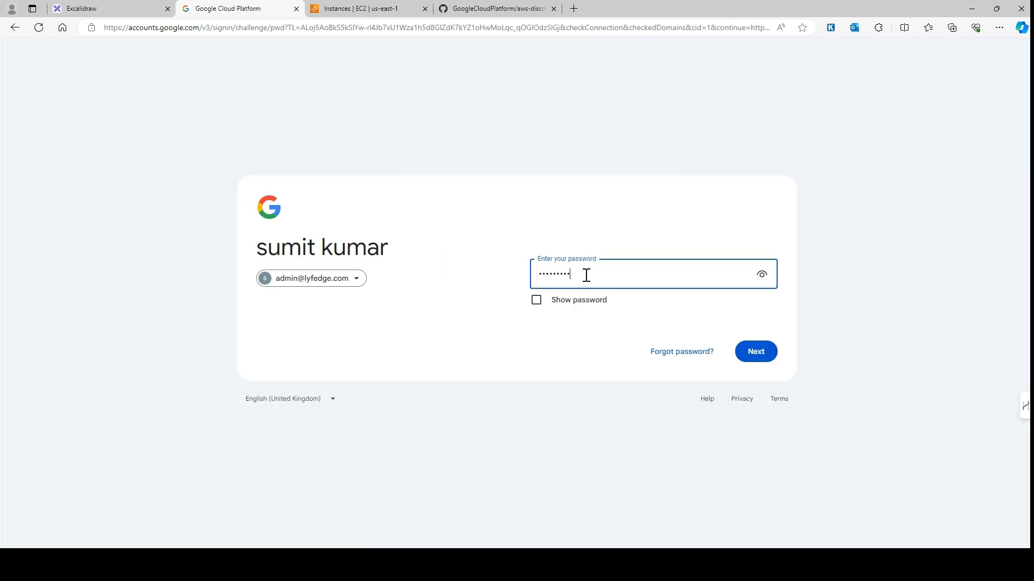
key(Return)
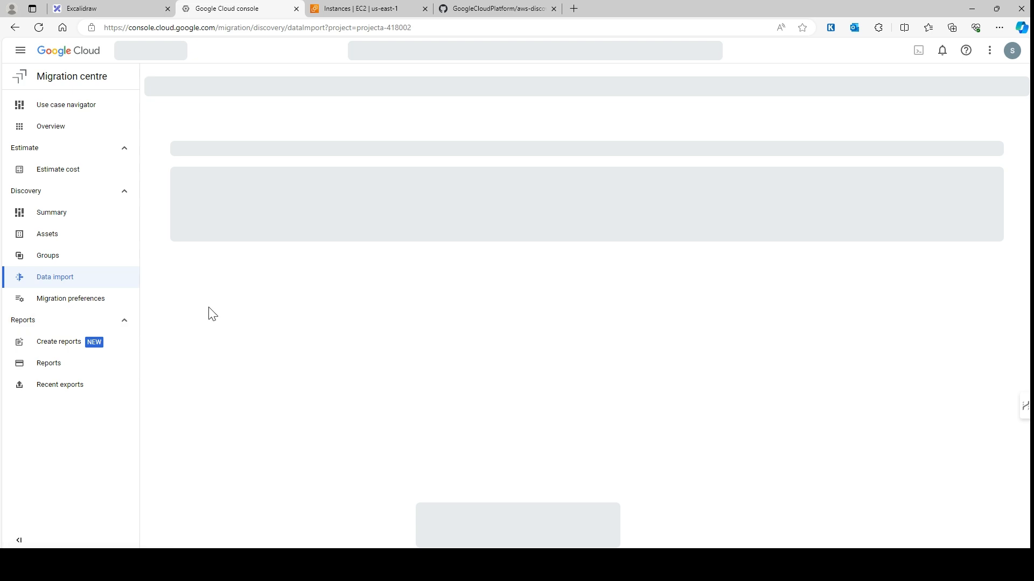
click(45, 211)
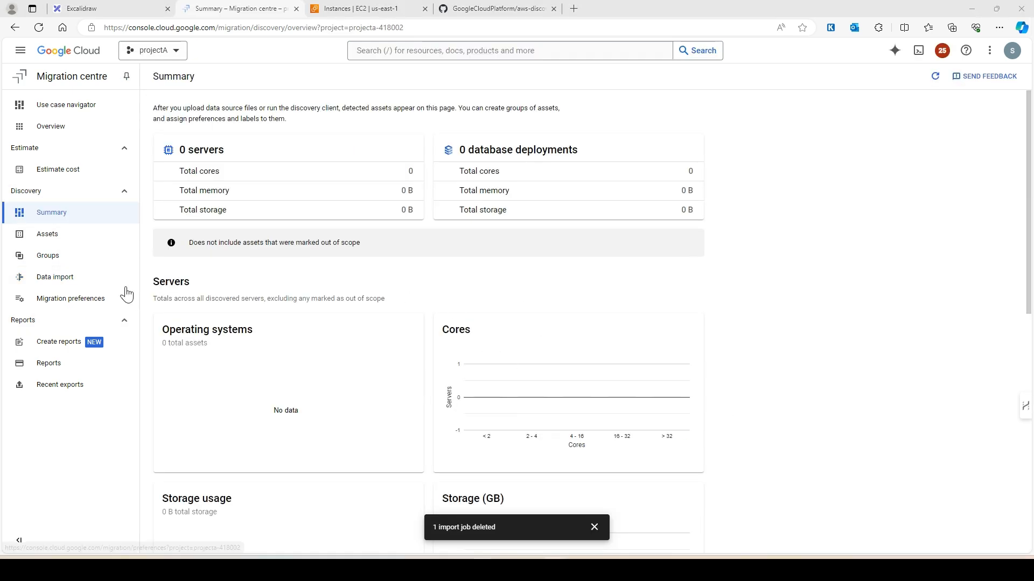
Step: Start a new file upload import named test123 with AWS exports as the file format
click(65, 279)
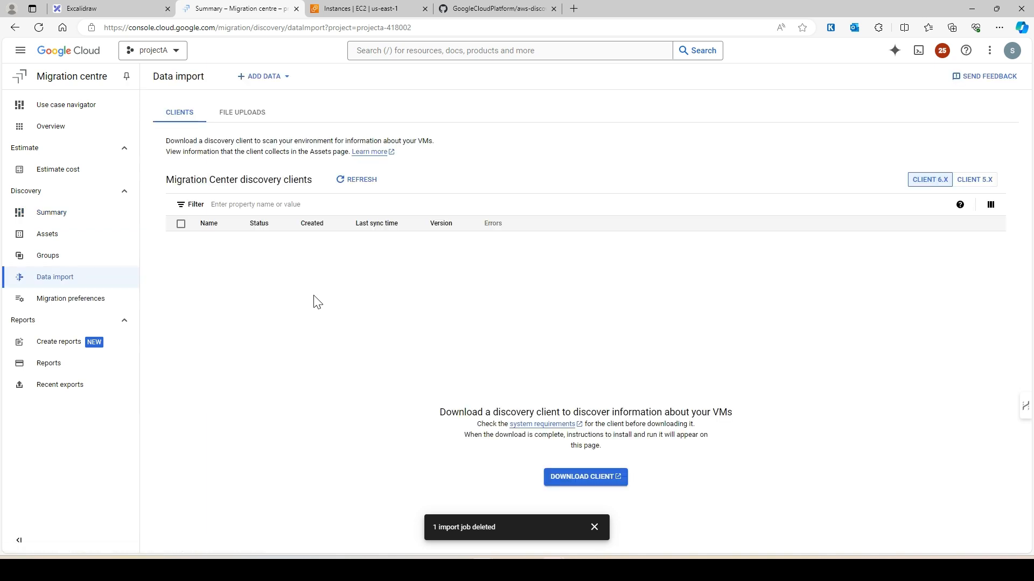
click(287, 75)
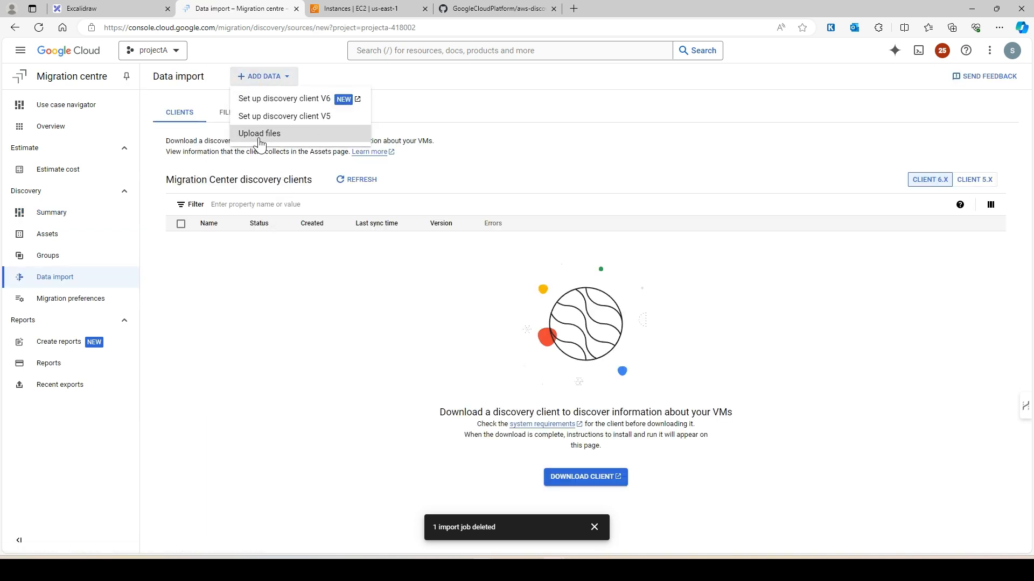
click(256, 134)
click(191, 213)
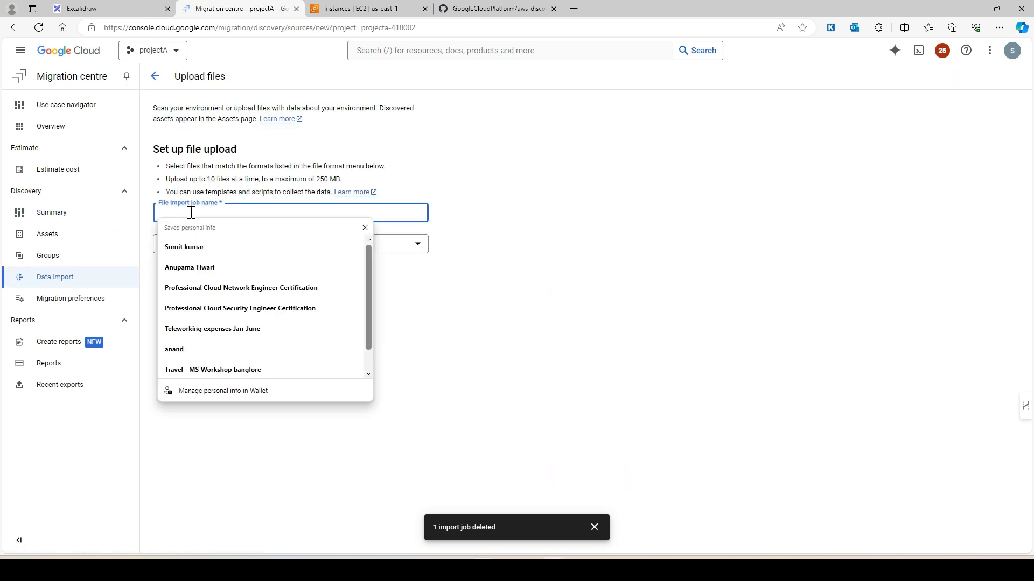
text(test123)
click(392, 306)
click(256, 253)
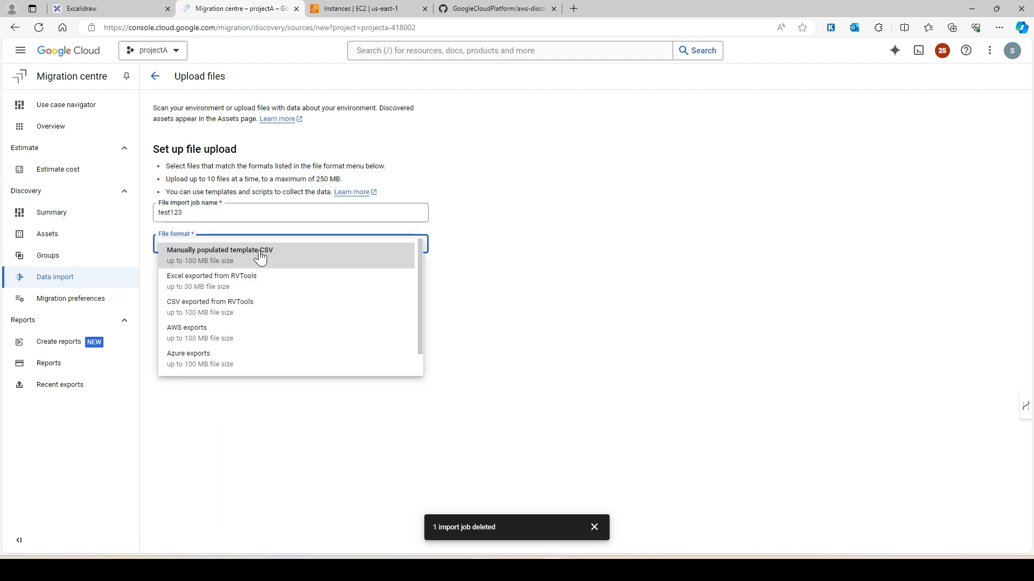
click(183, 334)
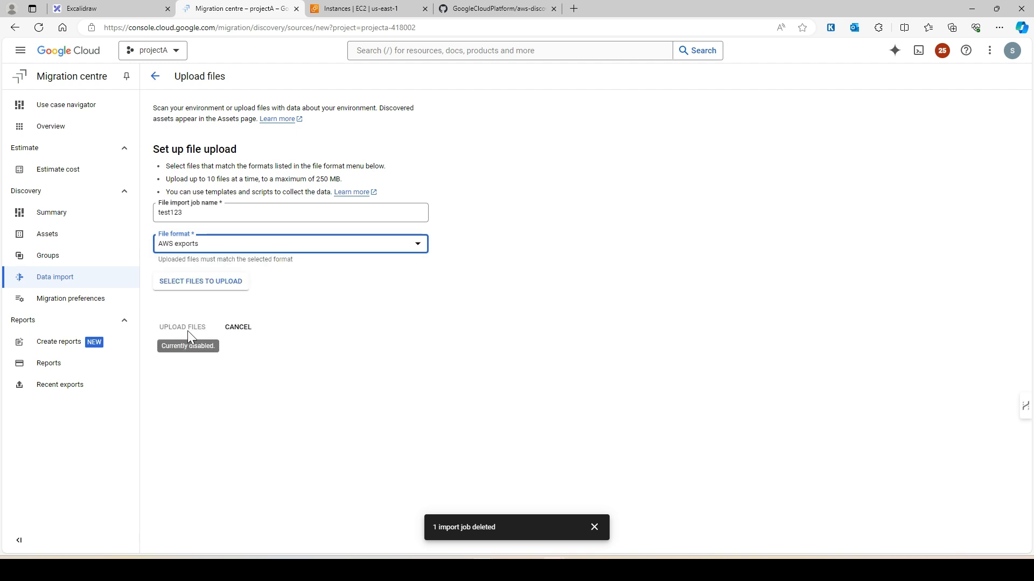
Step: Choose all four CSVs in the vm-aws-import-files (1) folder for upload
click(194, 283)
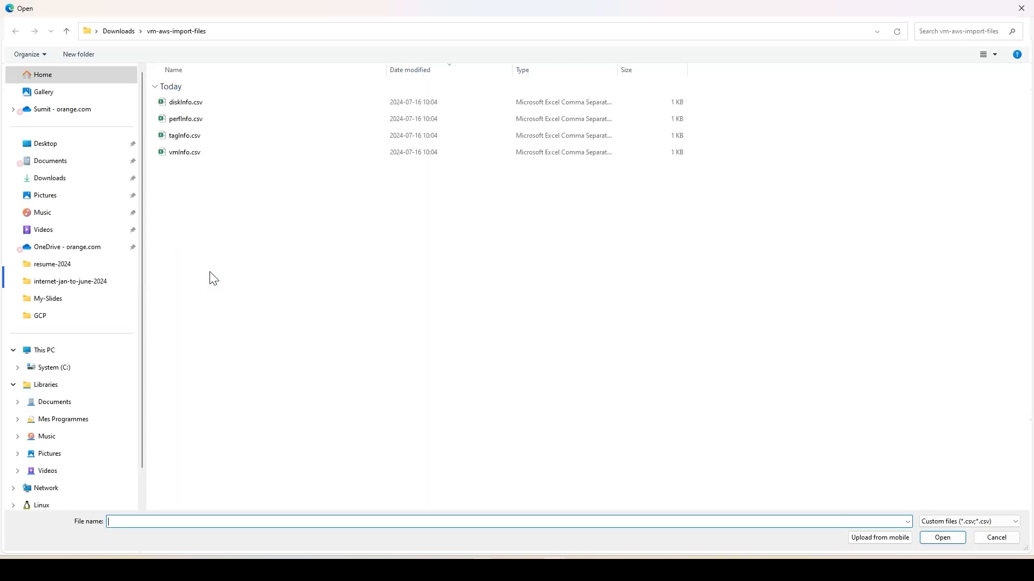
click(115, 32)
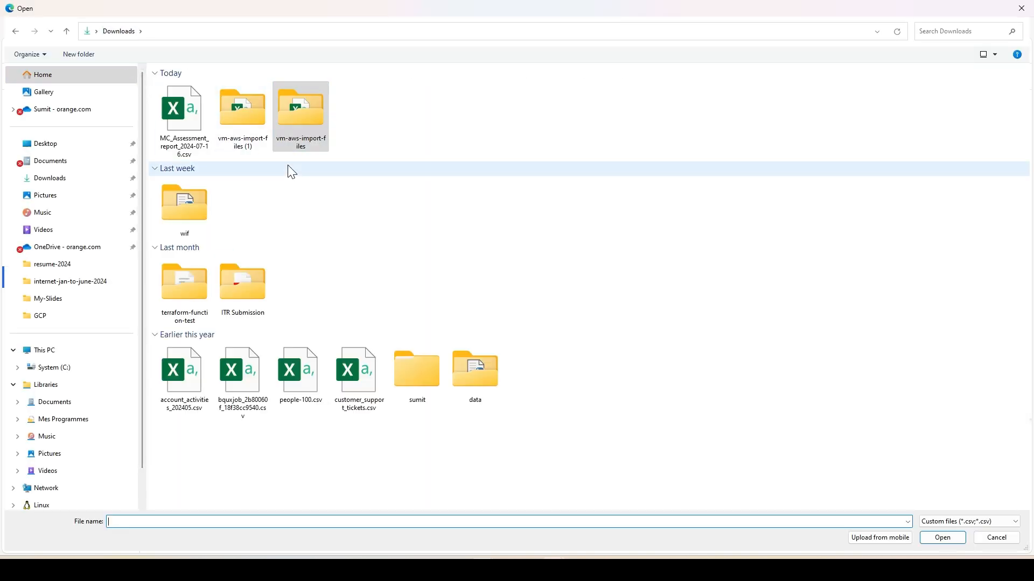
double_click(247, 112)
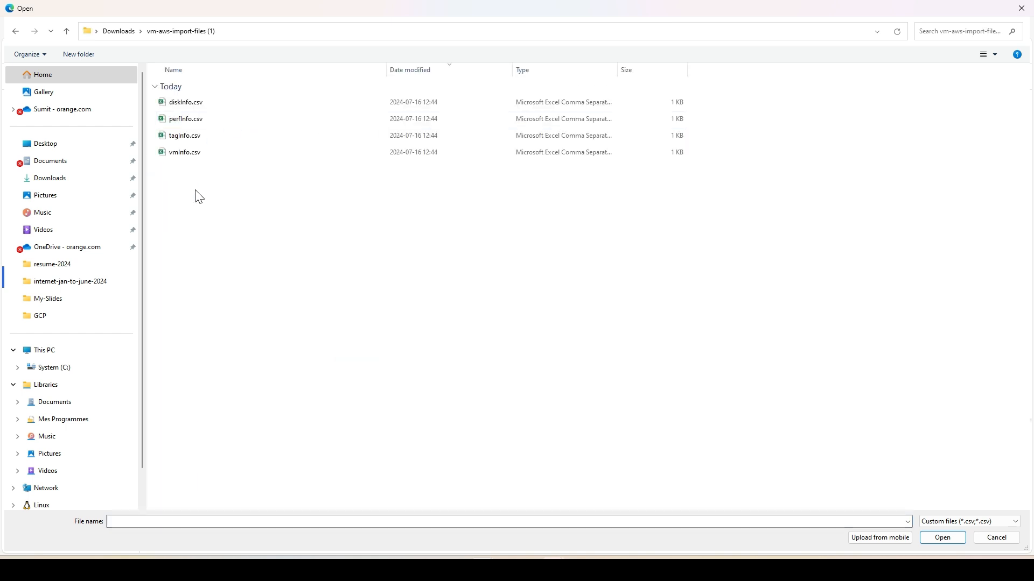
key(ctrl+a)
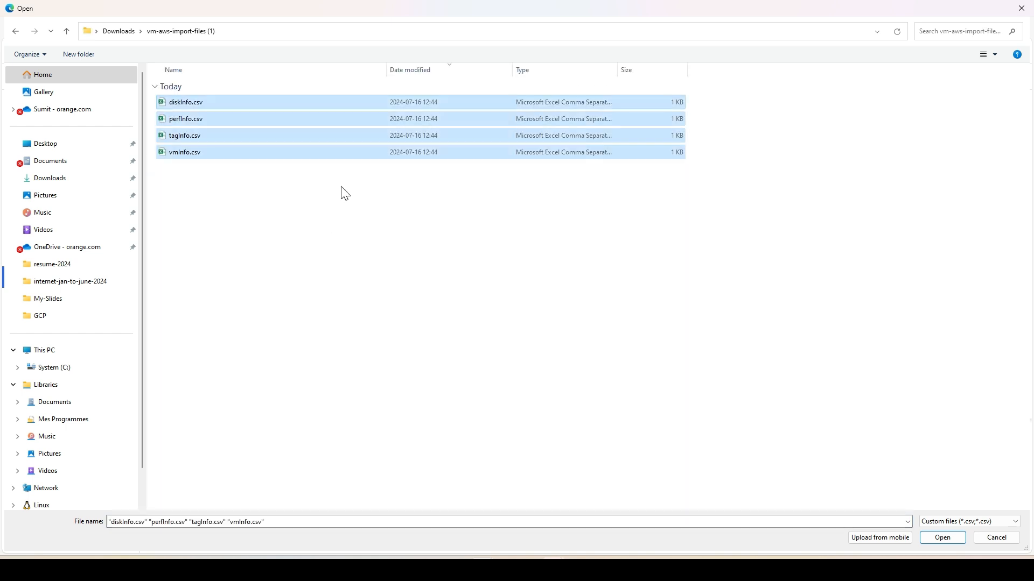
click(942, 541)
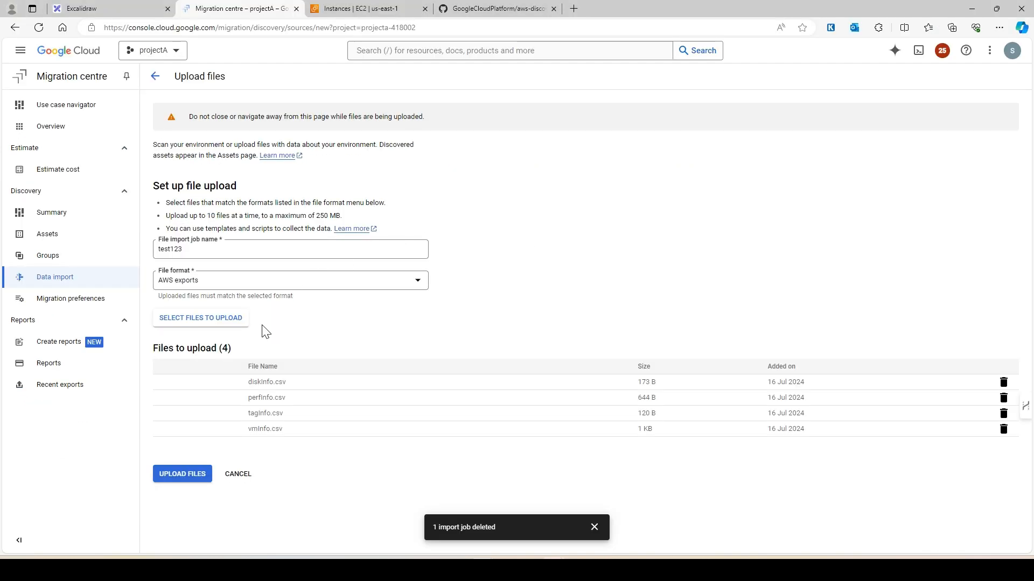
Step: Upload the four CSVs, confirm import job test123 despite tag warnings, and list web1, web2, windows-vm in Assets
click(196, 476)
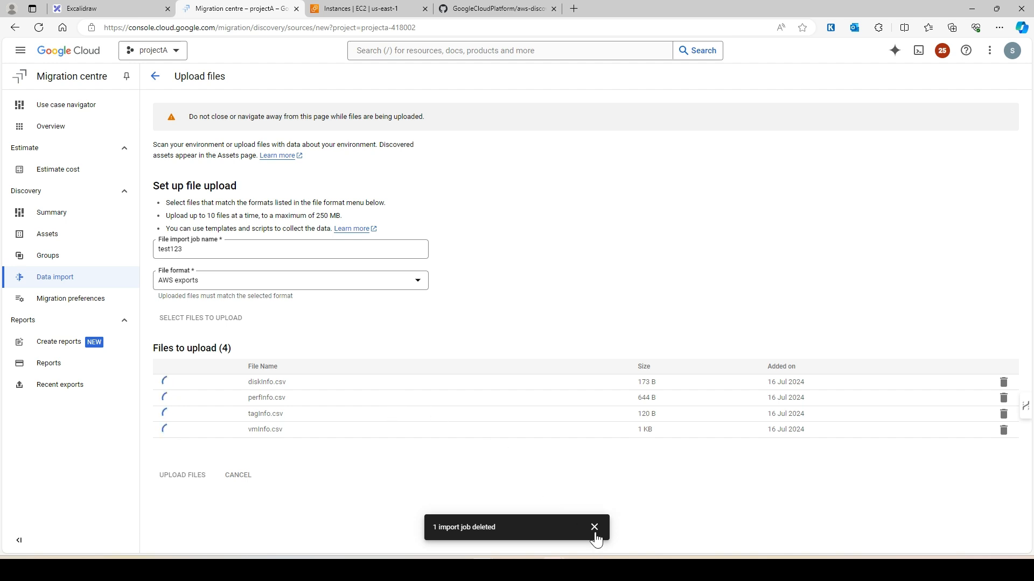
click(594, 527)
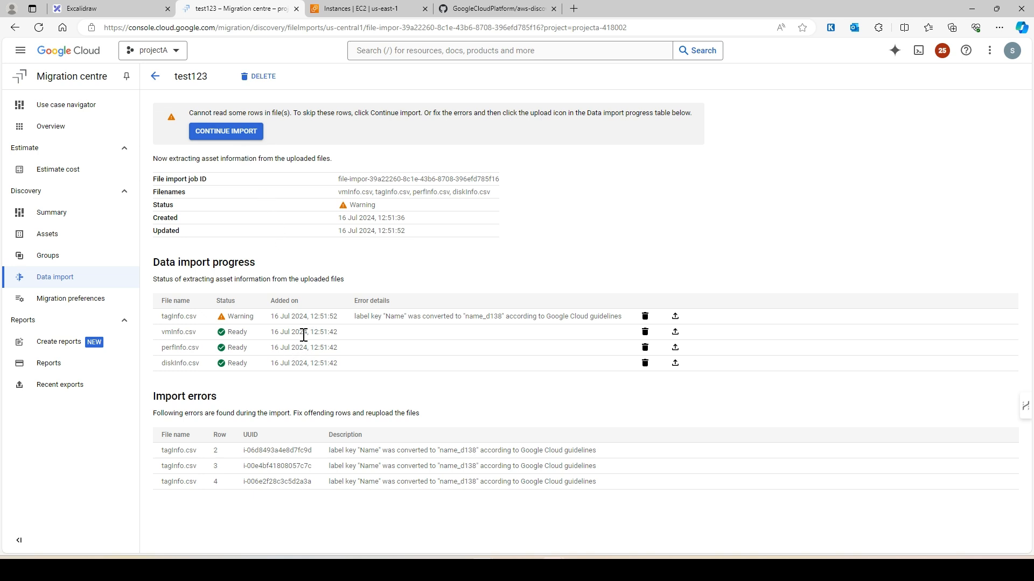
click(214, 134)
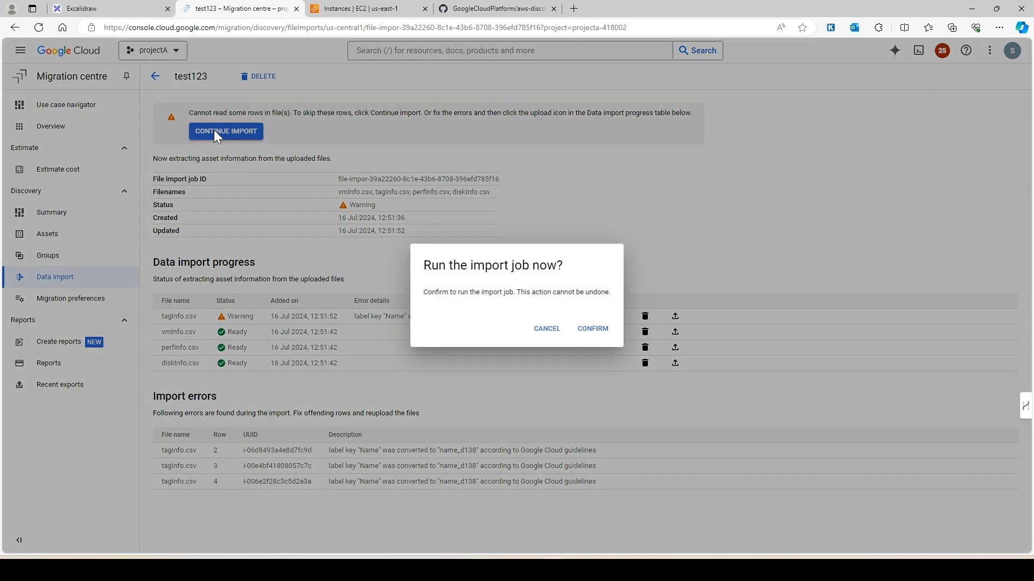
click(585, 336)
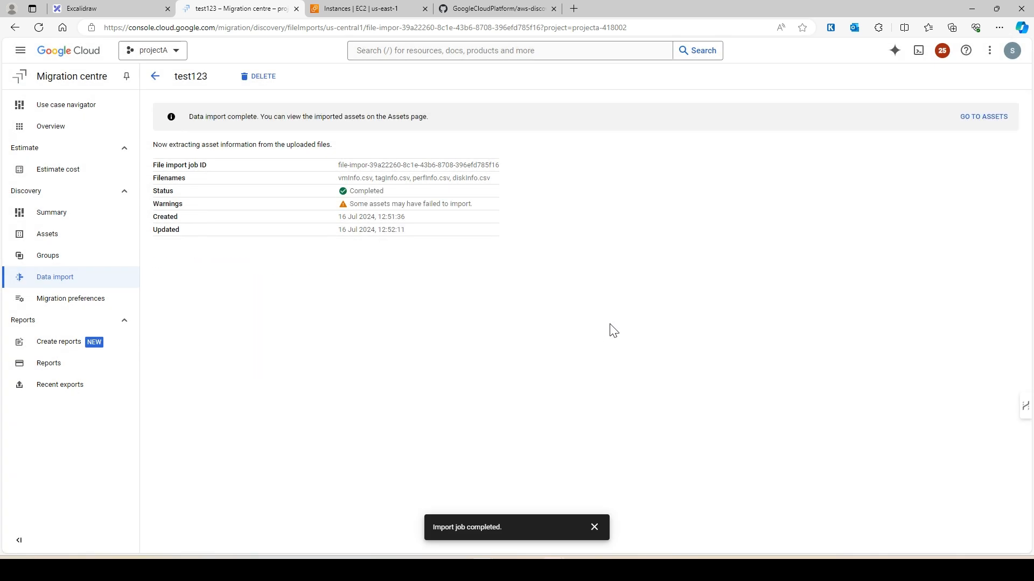
click(77, 242)
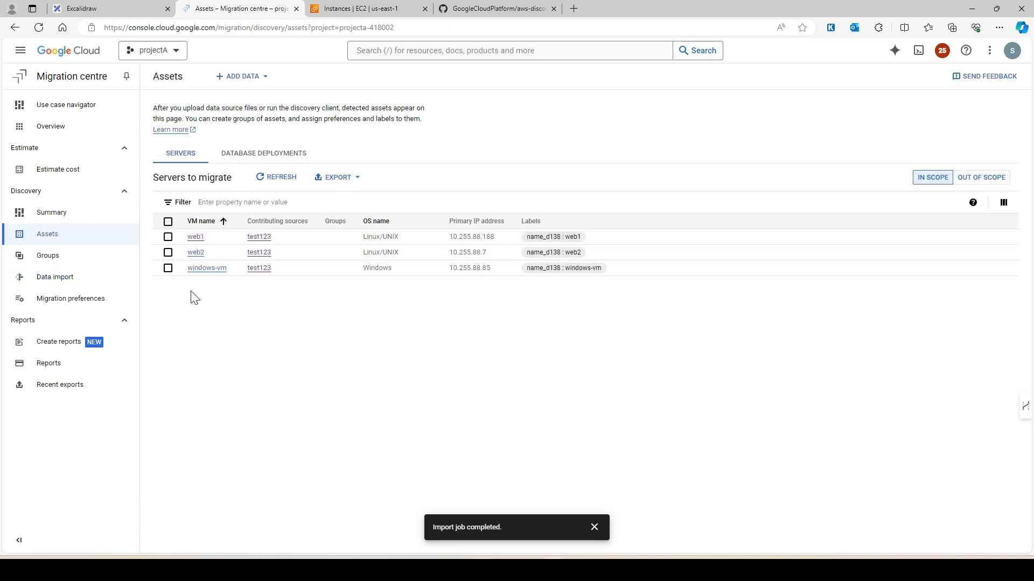
Step: Open the windows-vm server rundown, rated a good GCE fit with e2-custom-2-4096
click(360, 8)
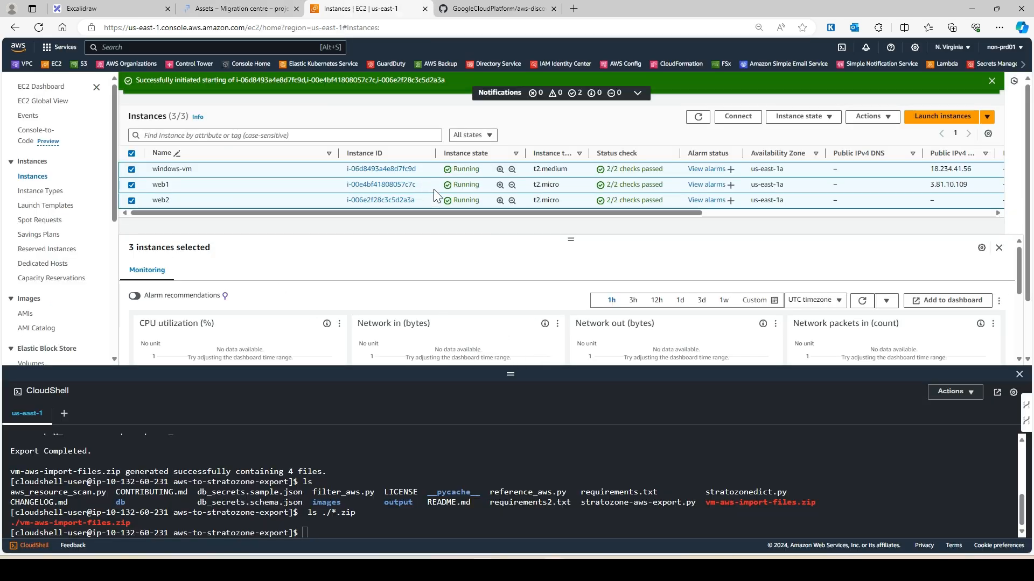
click(247, 13)
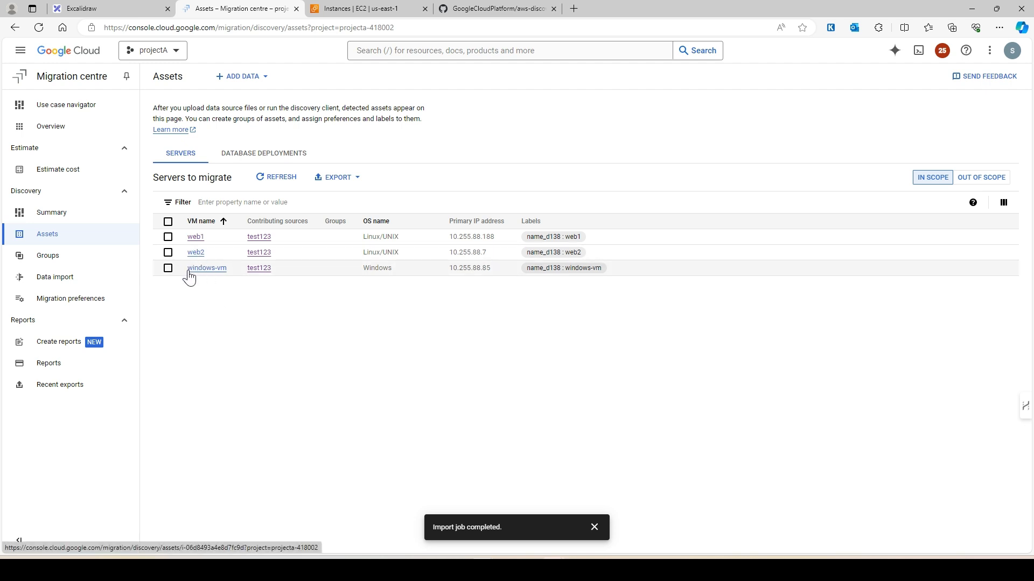
click(204, 276)
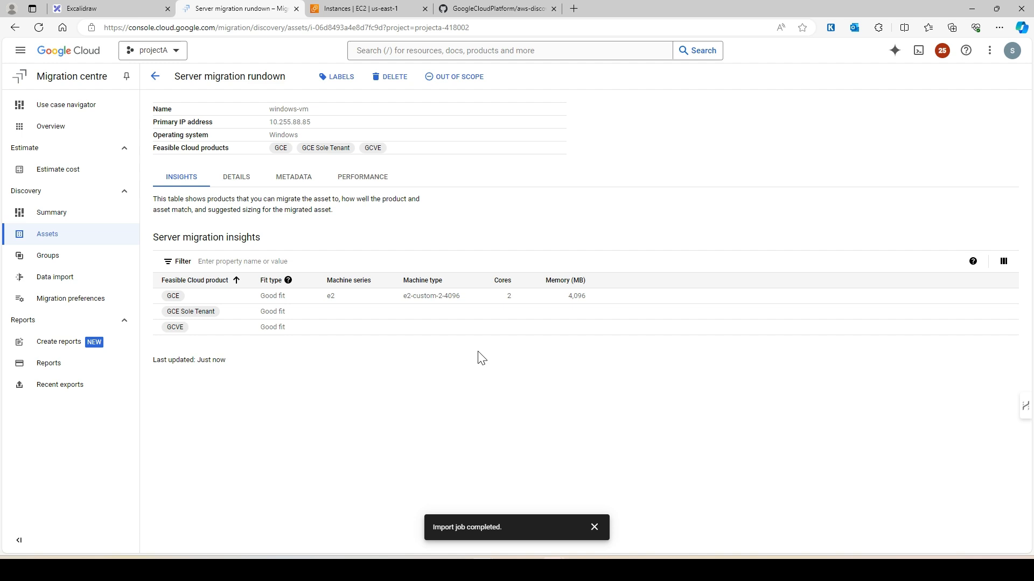
drag(463, 300, 409, 298)
click(381, 430)
click(228, 178)
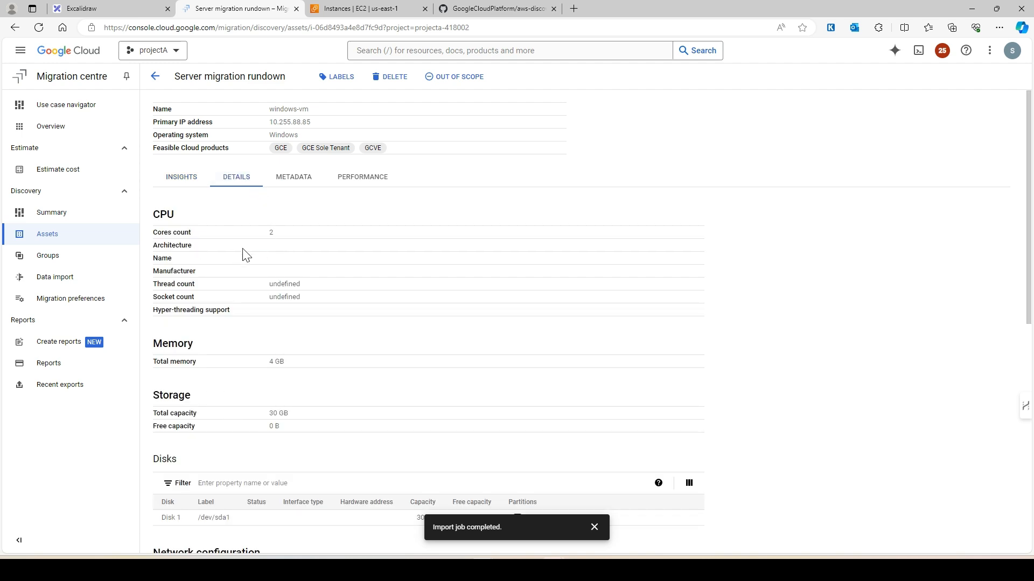
scroll(397, 311, down, 3)
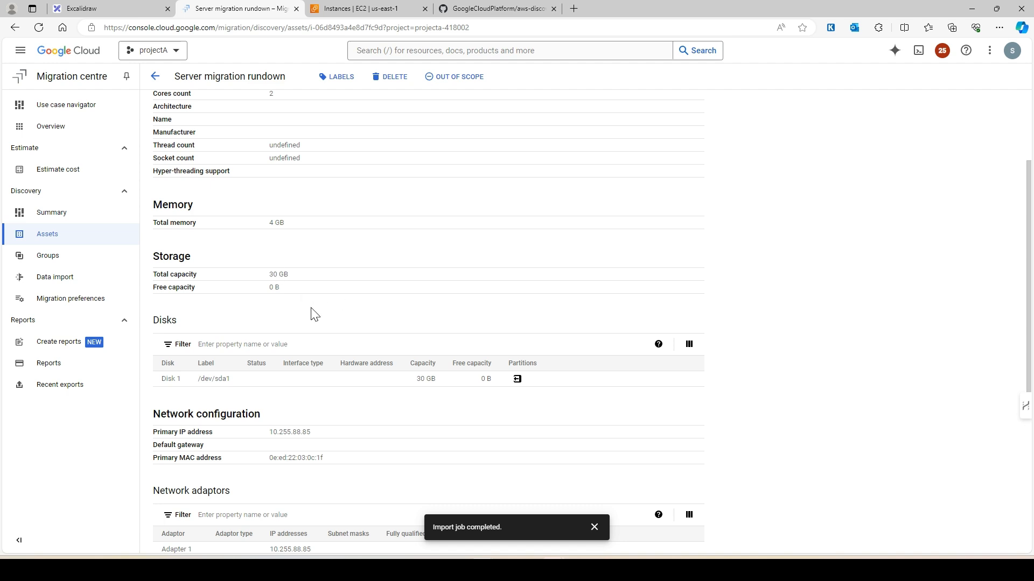
scroll(315, 314, down, 3)
drag(231, 244, 169, 244)
click(444, 258)
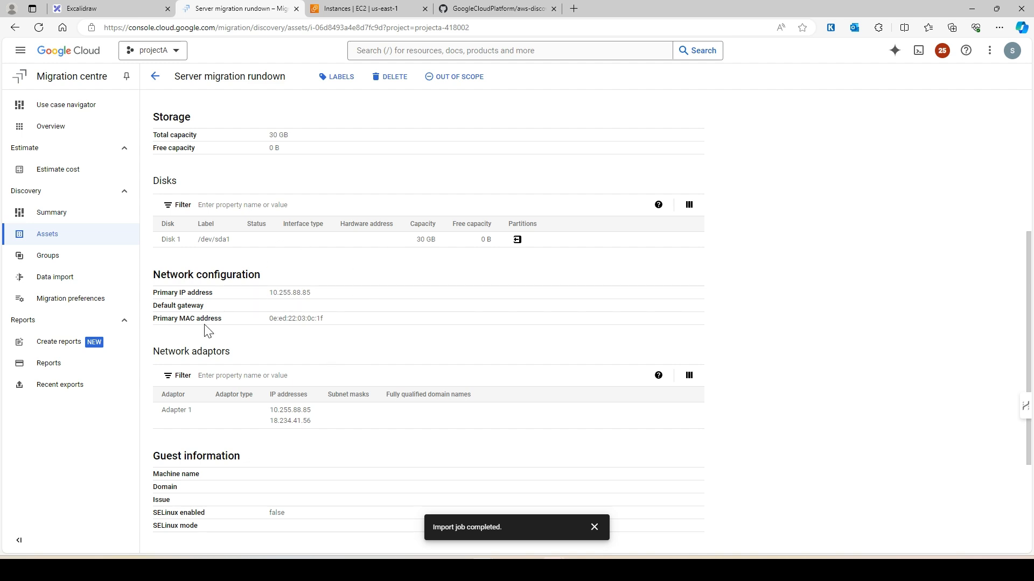
scroll(302, 317, down, 3)
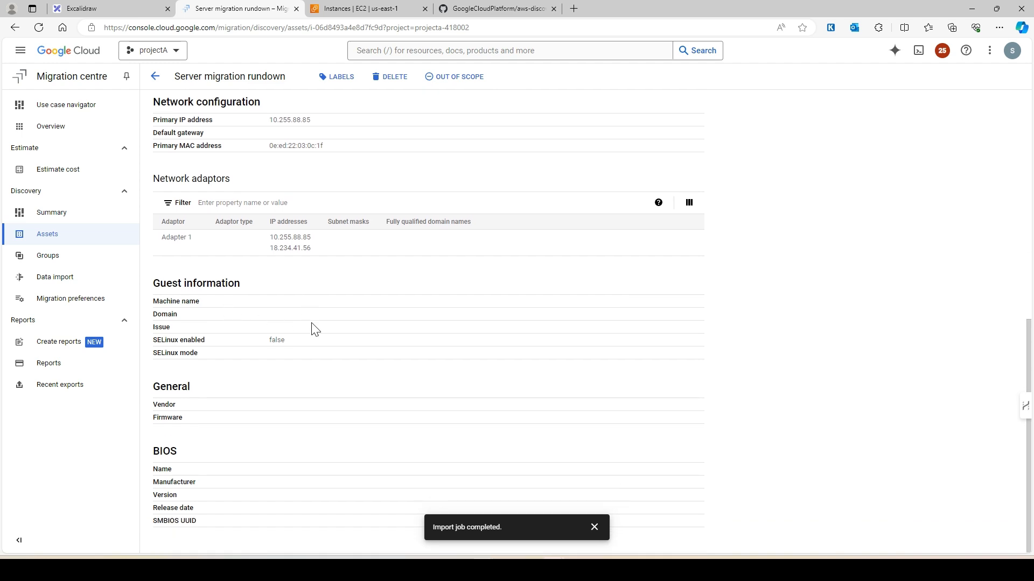
scroll(317, 451, up, 8)
click(294, 186)
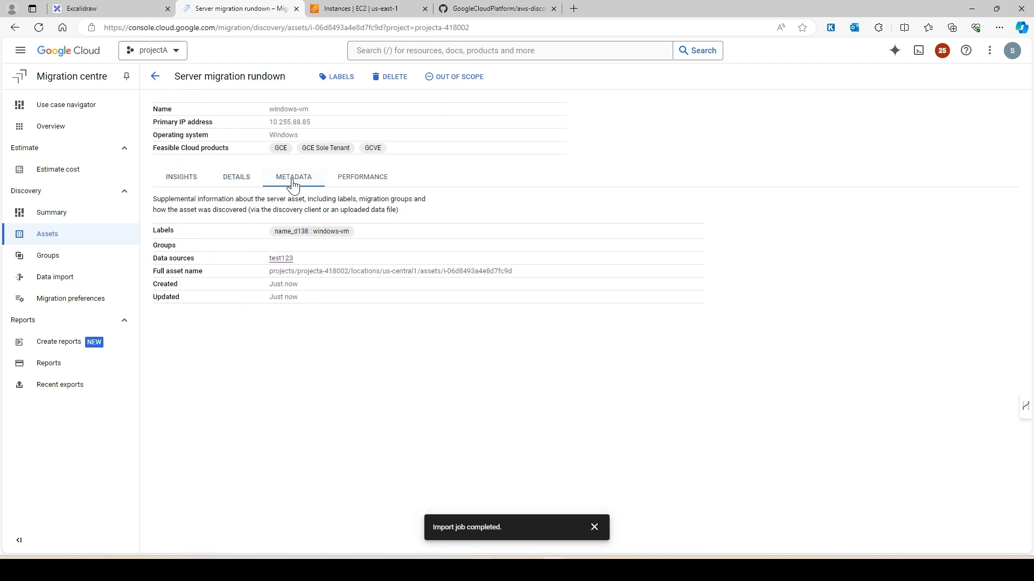
click(374, 180)
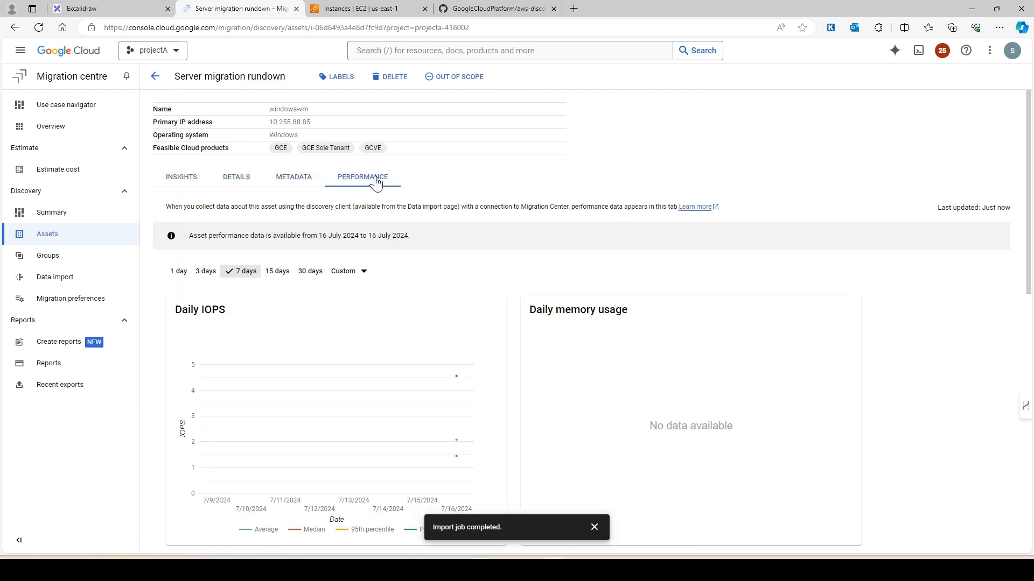
scroll(316, 415, down, 1)
scroll(313, 415, down, 4)
scroll(312, 415, up, 5)
scroll(301, 414, down, 6)
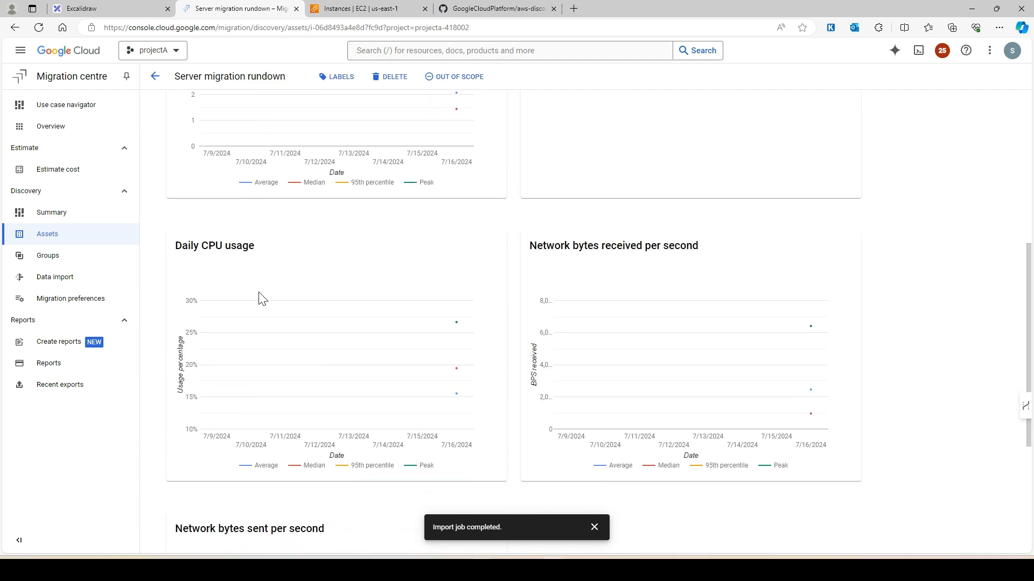
scroll(242, 409, up, 7)
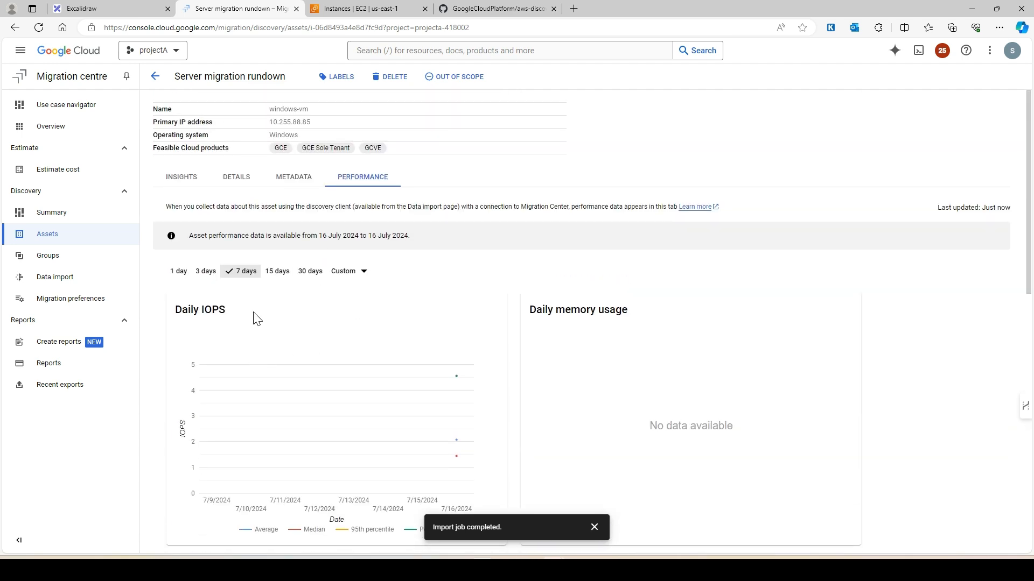
click(156, 178)
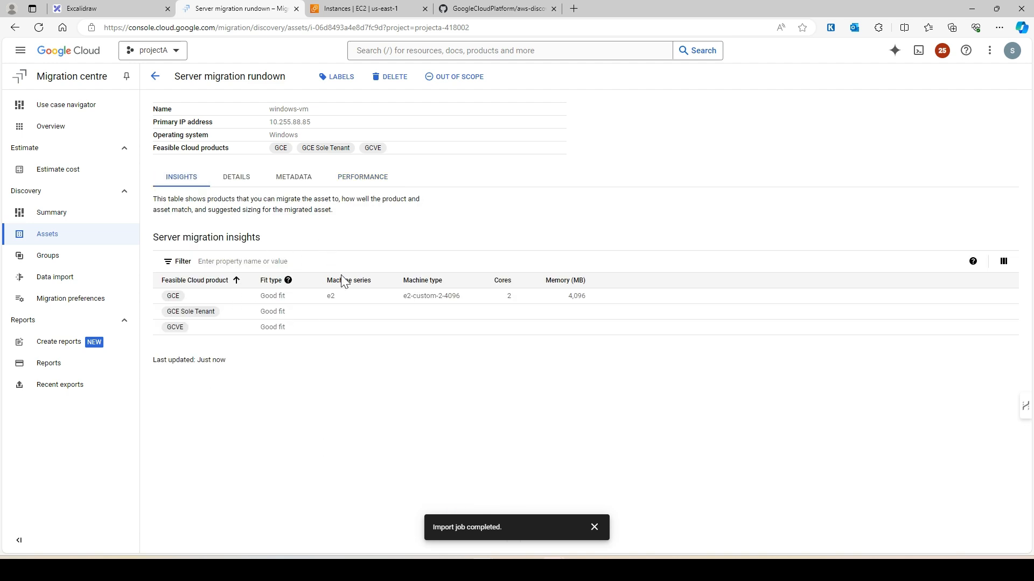
Step: Check the Summary totals counting 3 servers, then bring up the aws-discovery-export README on GitHub
click(74, 217)
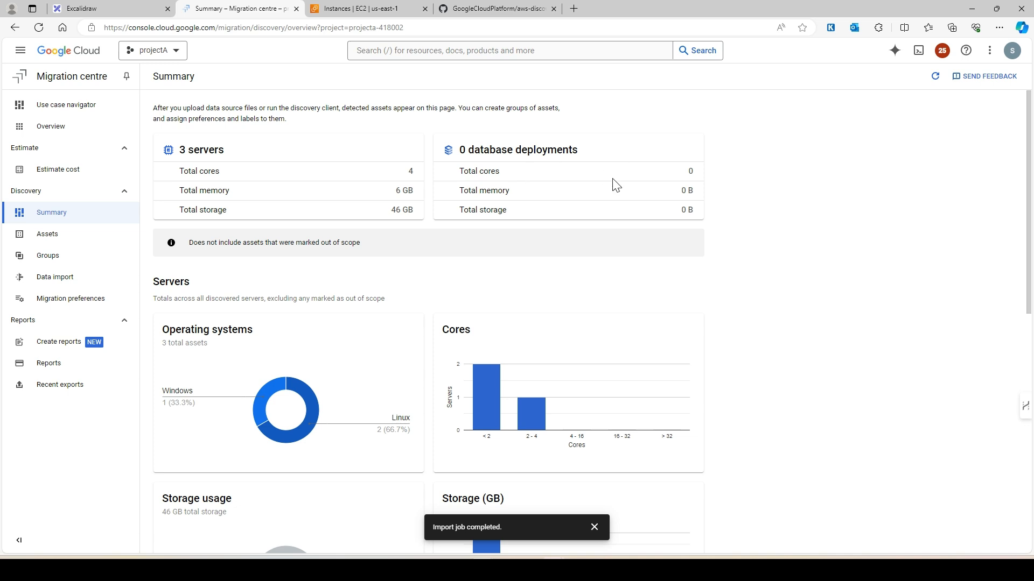
click(482, 8)
scroll(385, 473, up, 7)
scroll(381, 455, up, 1)
scroll(407, 450, down, 3)
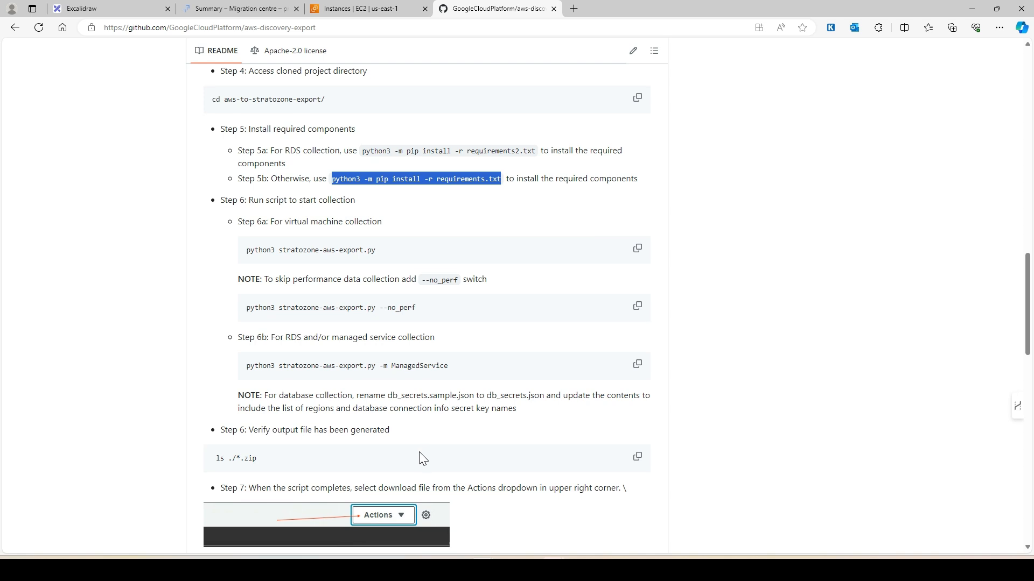
Step: Find the export file path at README Step 8, then return to the 3-server Summary (4 cores, 46 GB storage)
scroll(302, 442, down, 3)
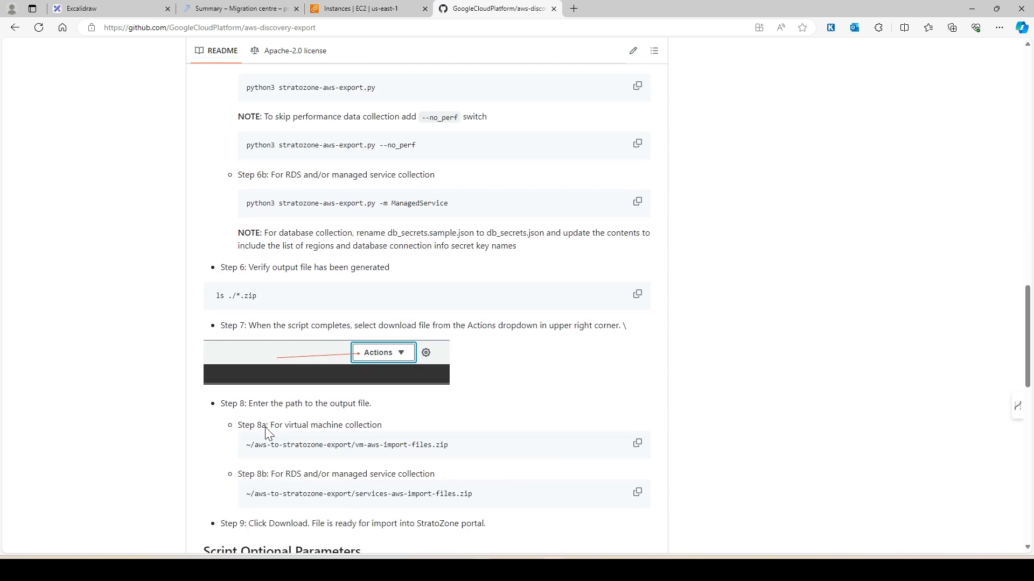
click(343, 12)
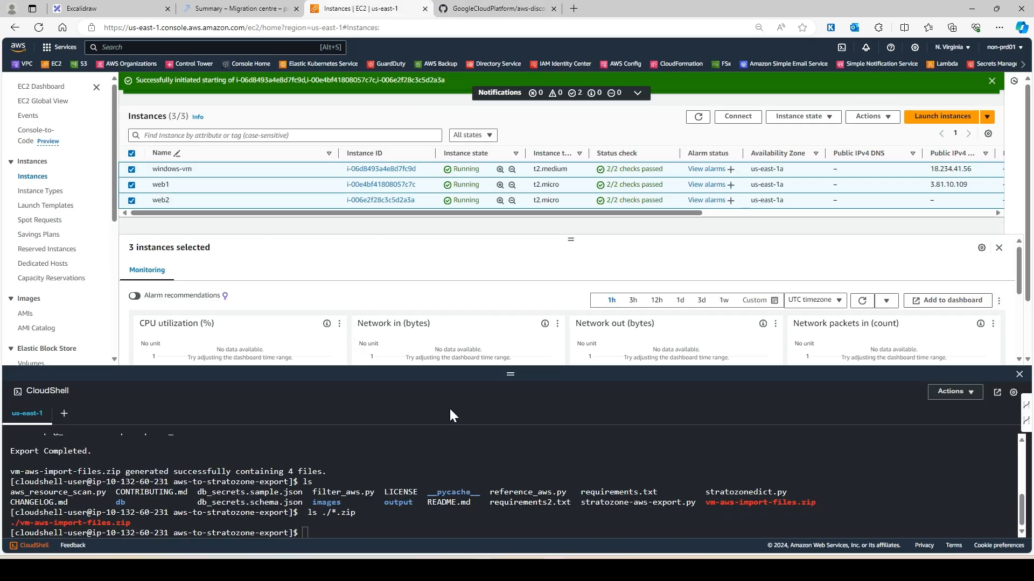
drag(506, 375, 510, 425)
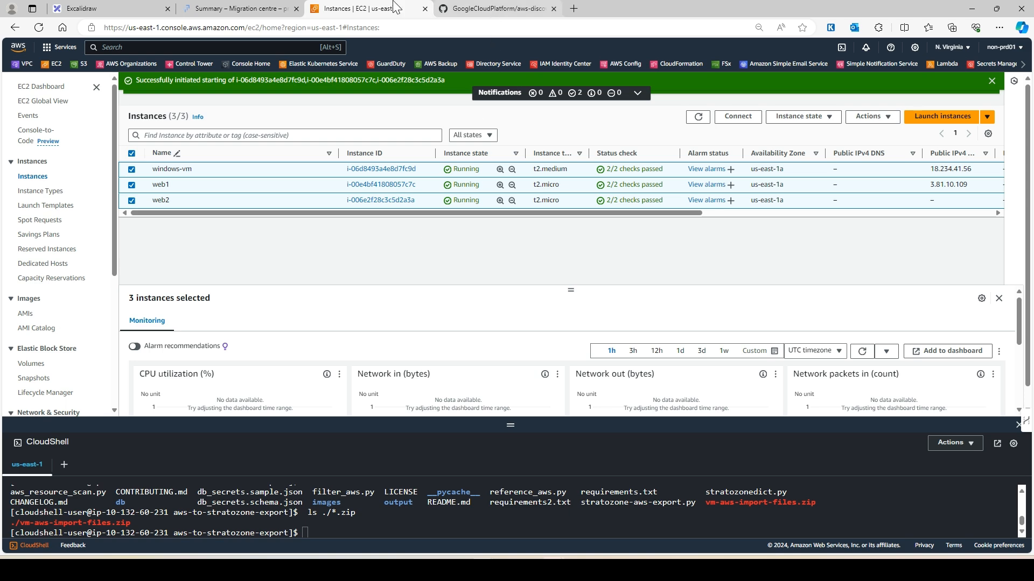
click(242, 9)
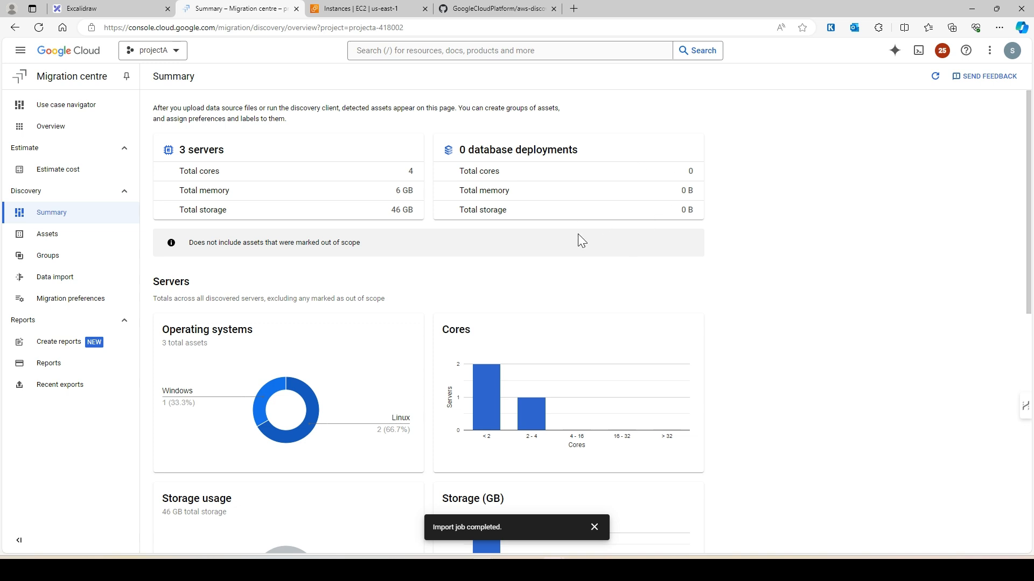
Step: Check the still-empty Groups page, then return to Assets listing web1, web2 and windows-vm
scroll(337, 411, down, 9)
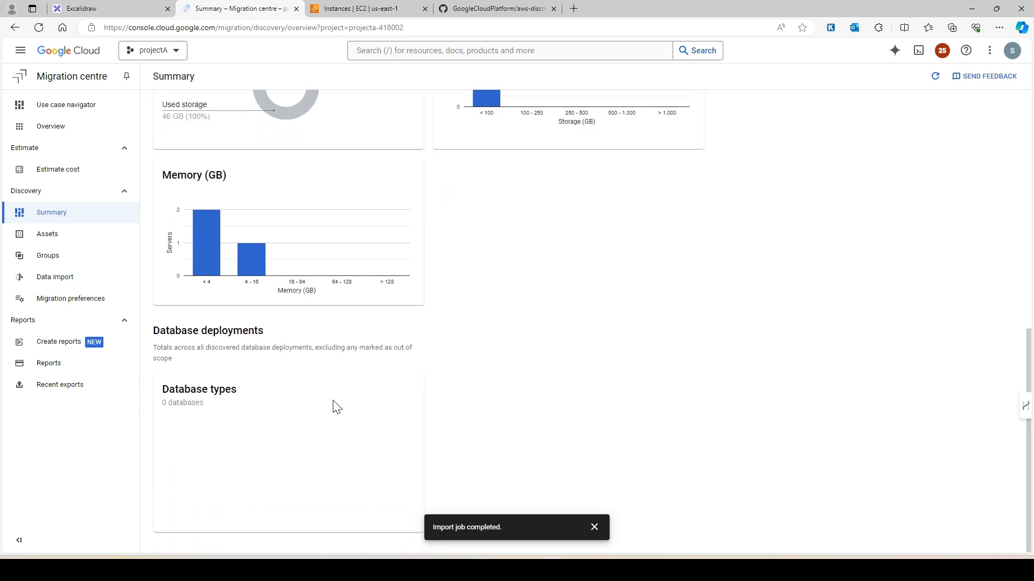
scroll(325, 406, up, 5)
click(59, 260)
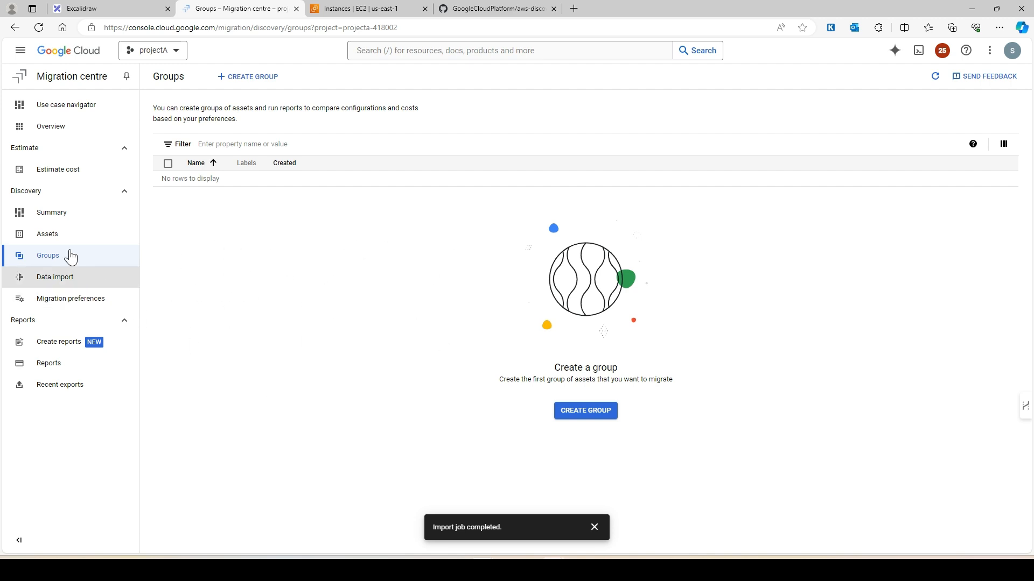
click(49, 235)
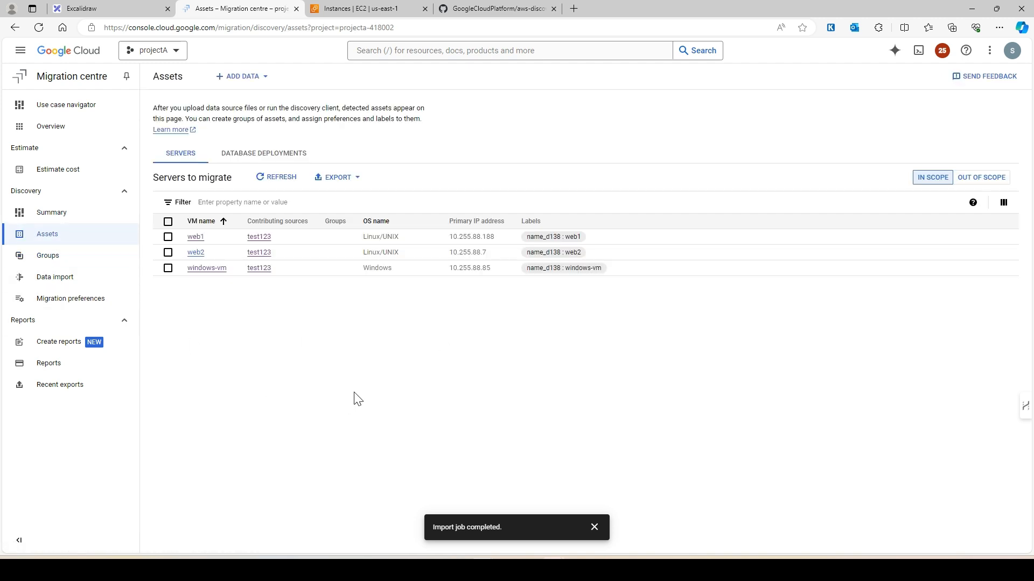